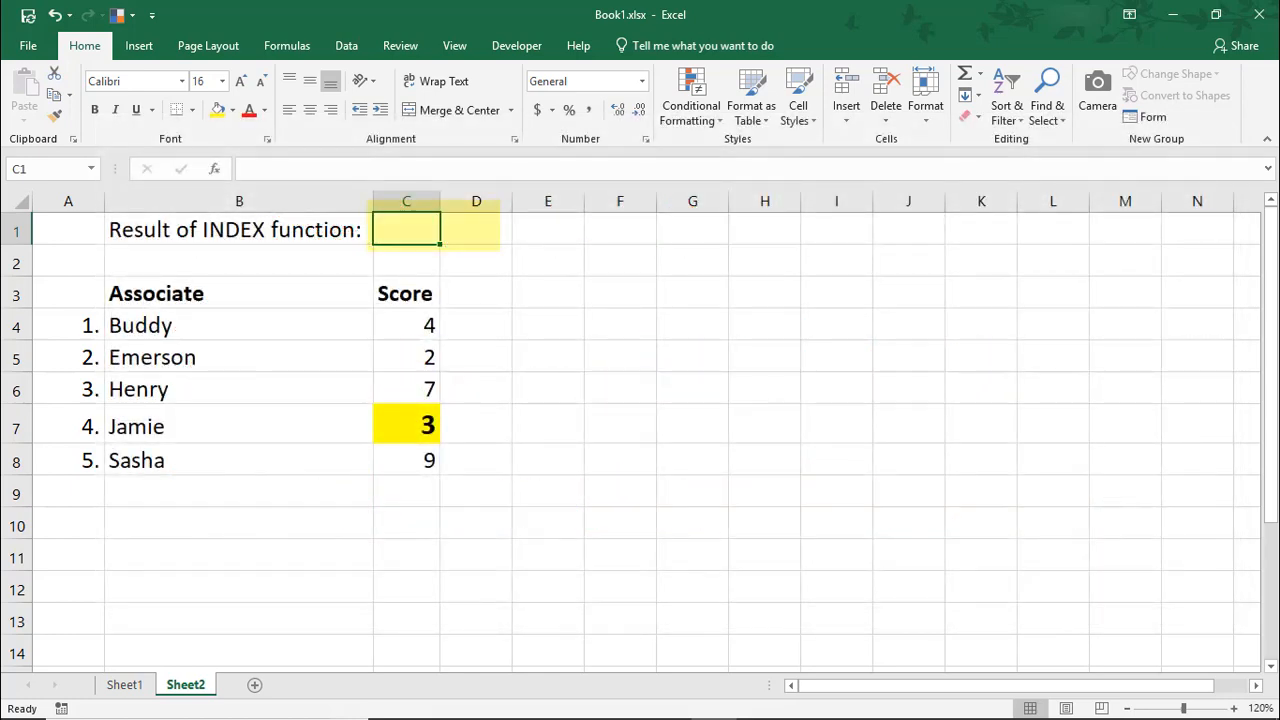
- Enter the formula =INDEX(B4:C8,4,2) in cell C1 to return the score from the fourth row of the list
{"action": "type", "text": "=INDW"}
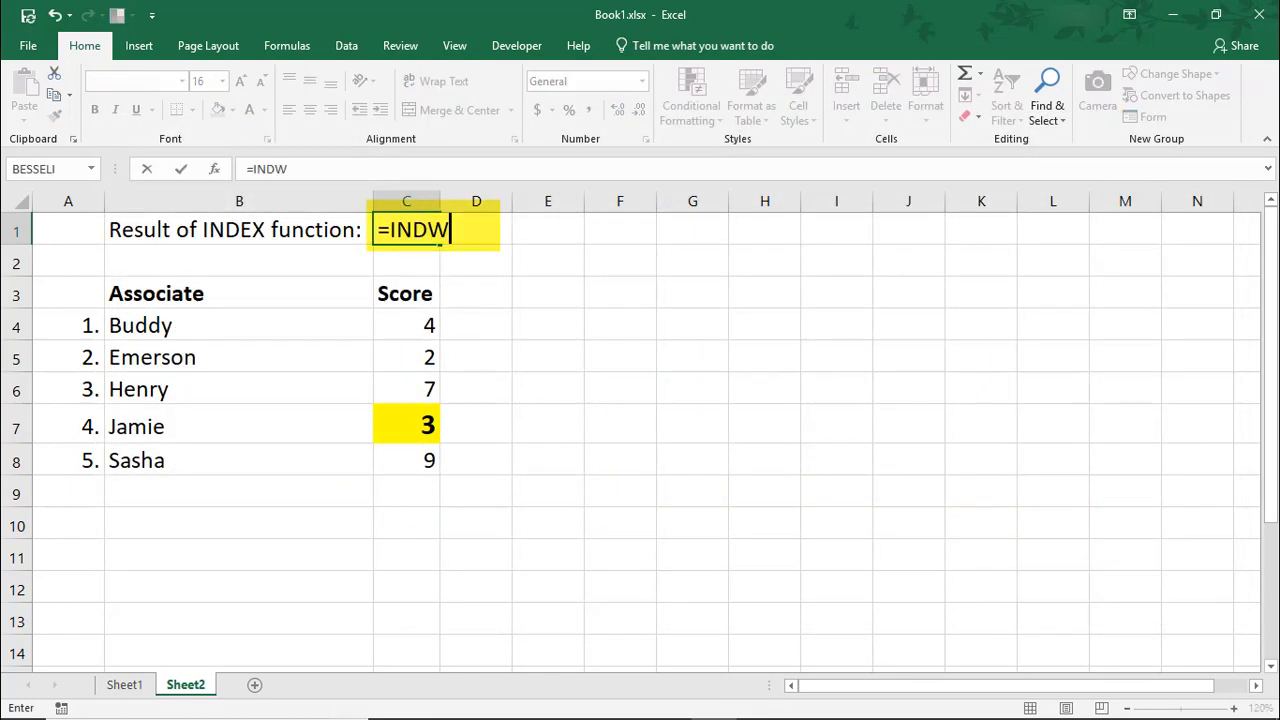
{"action": "key", "text": "BackSpace"}
{"action": "type", "text": "EX("}
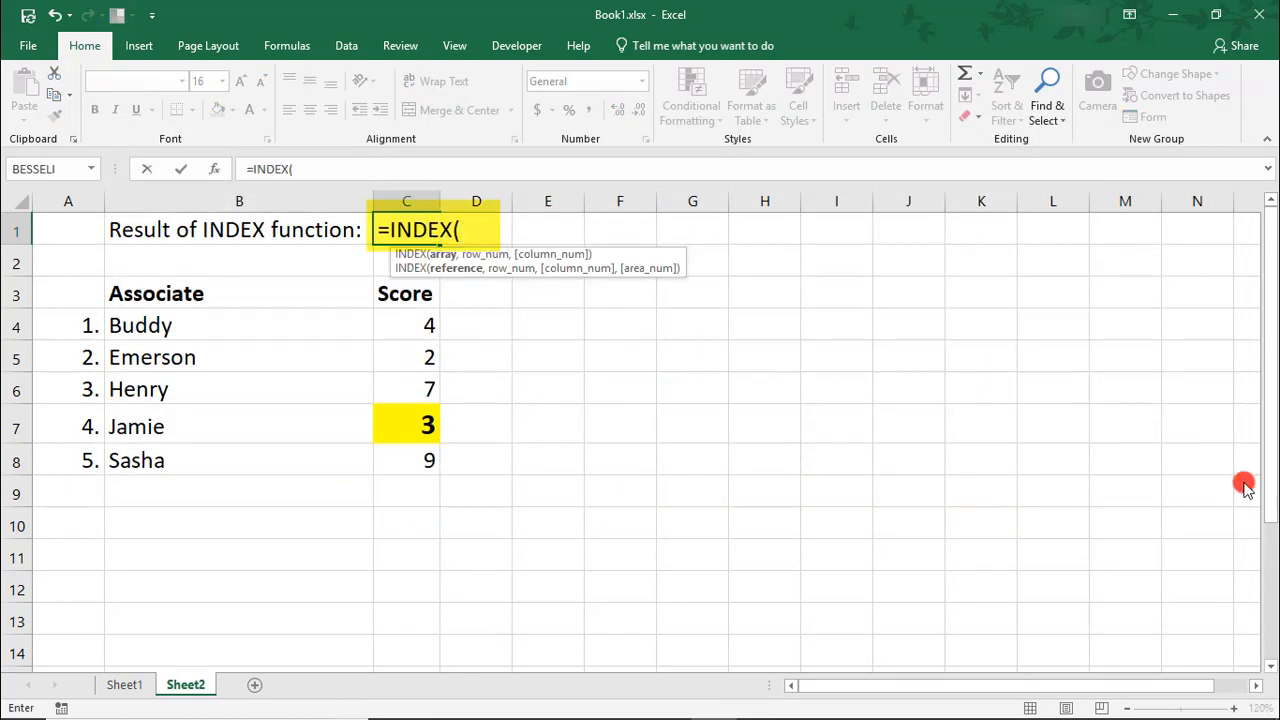
{"action": "left_click_drag", "start_coordinate": [171, 323], "coordinate": [430, 461]}
{"action": "type", "text": ","}
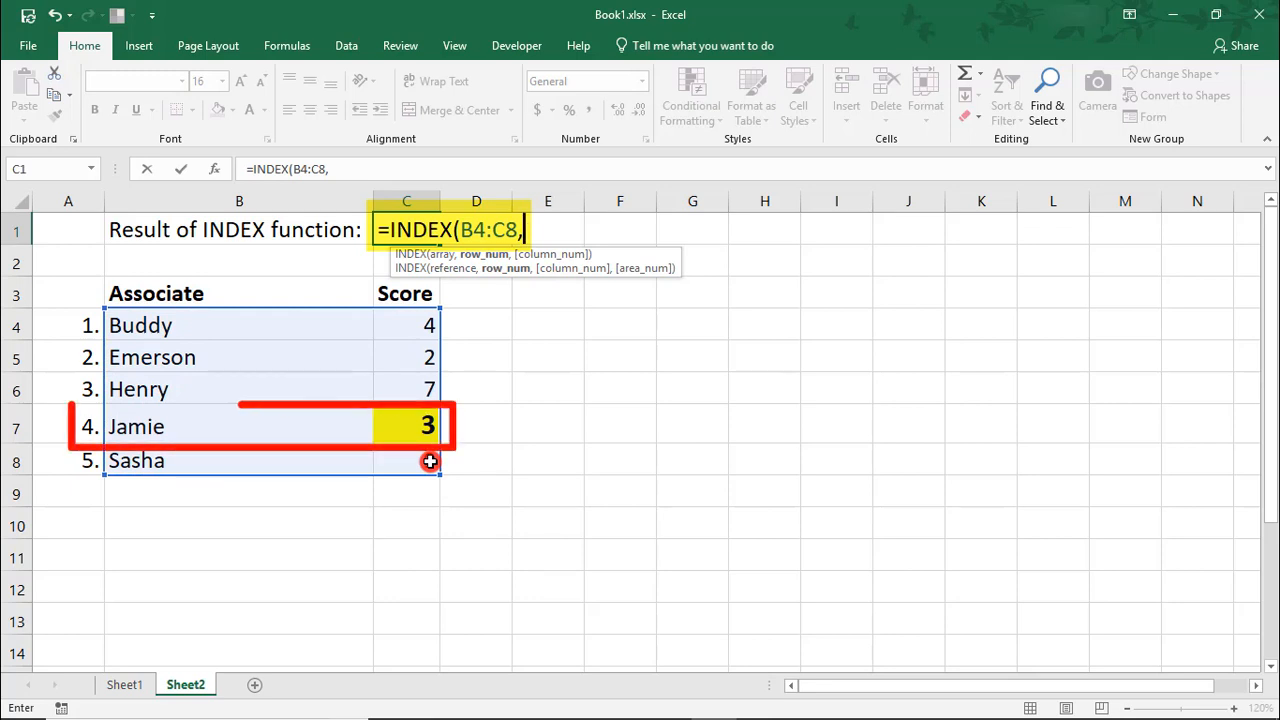
{"action": "type", "text": "4"}
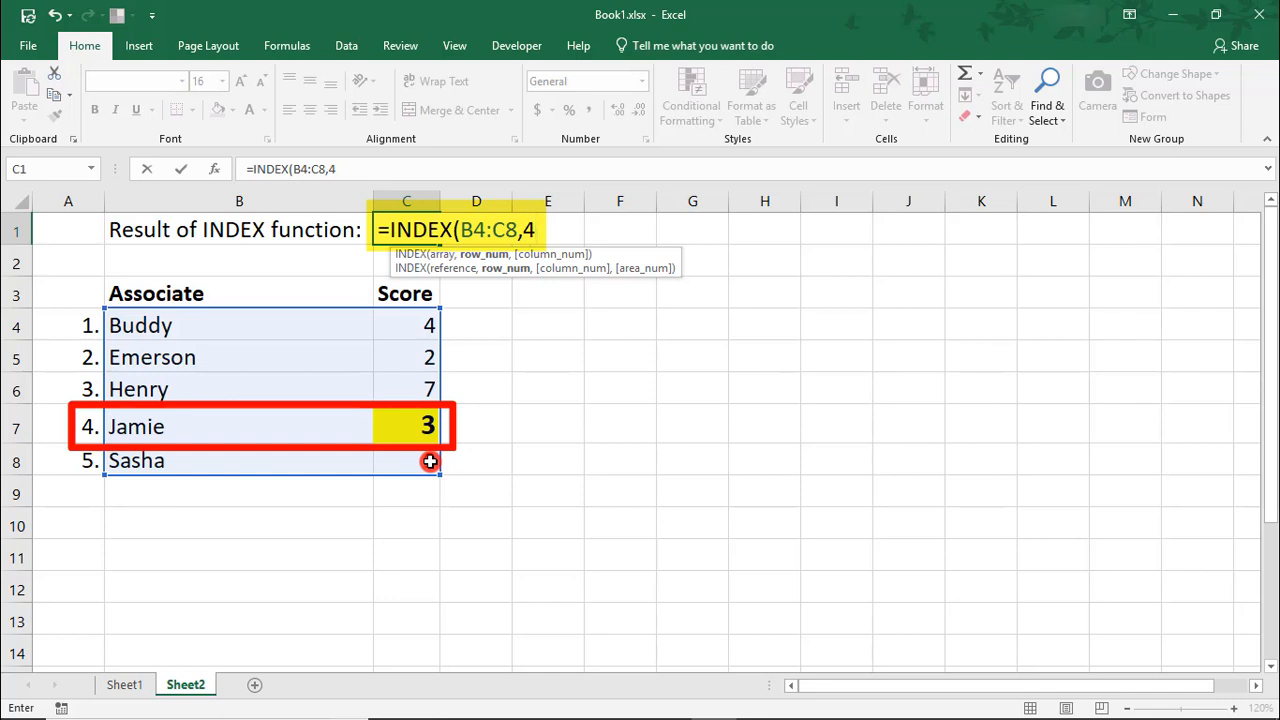
{"action": "type", "text": ","}
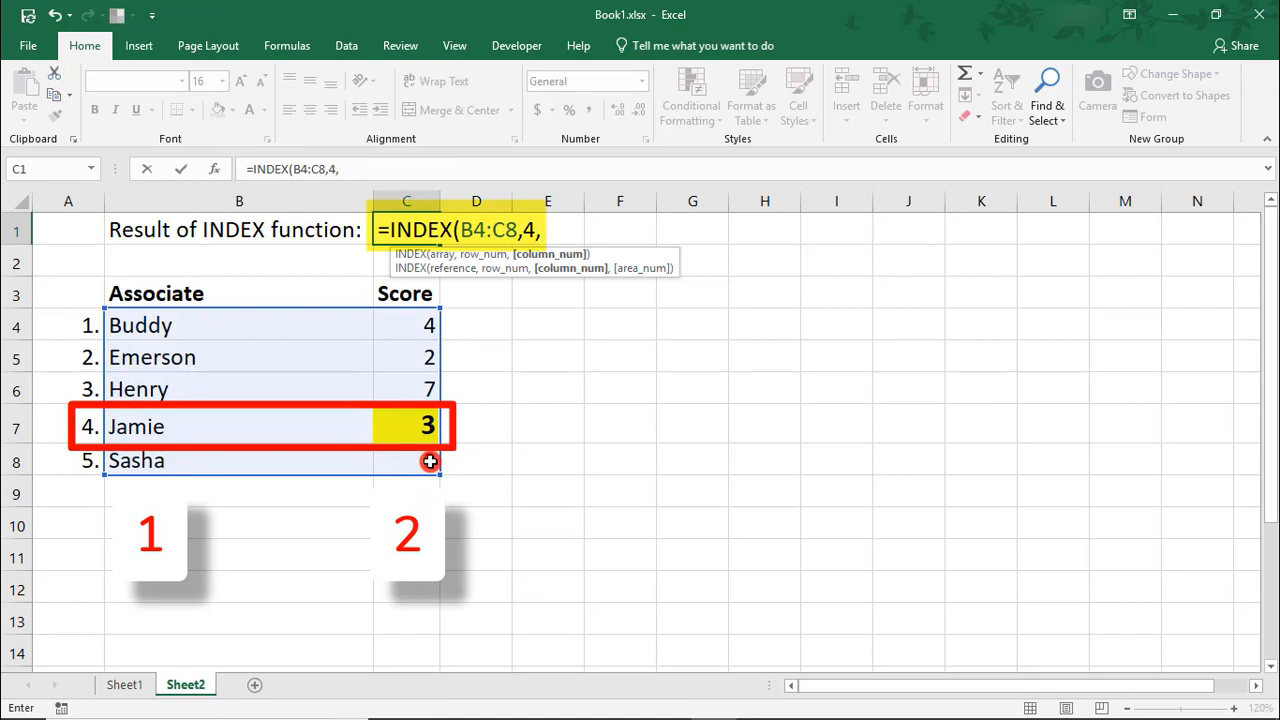
{"action": "type", "text": "2"}
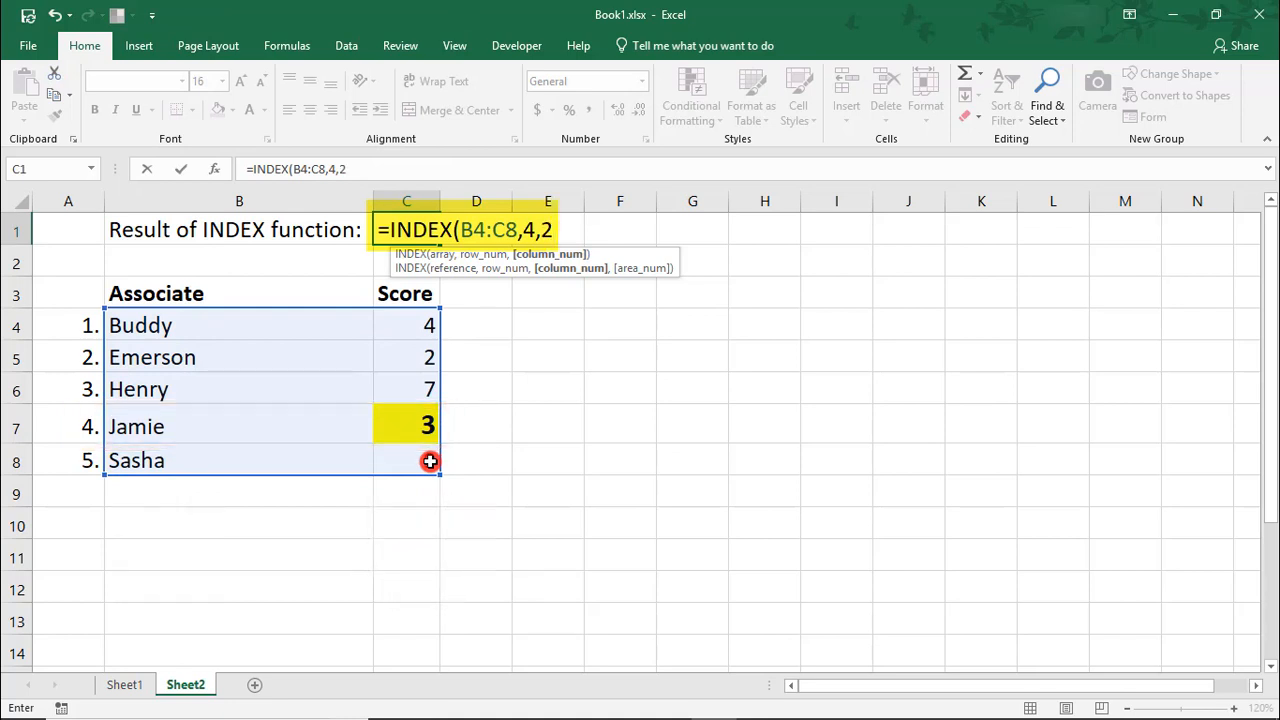
{"action": "key", "text": "Return"}
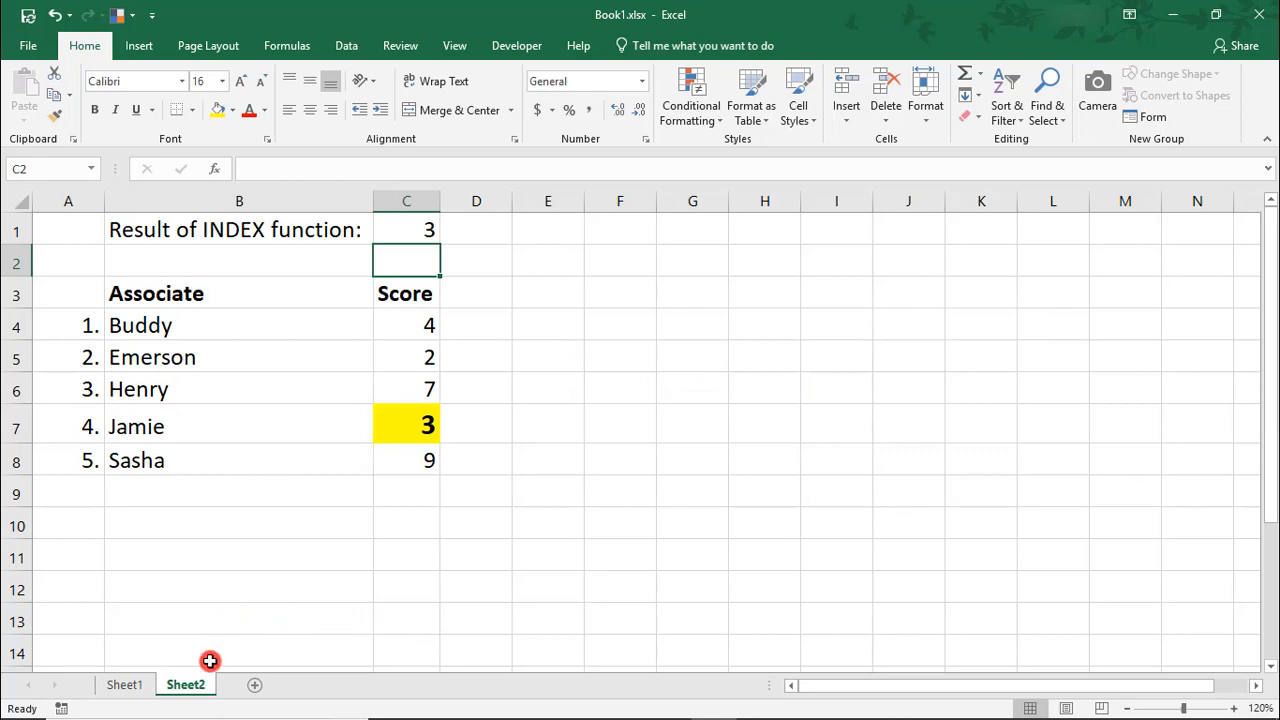
- On Sheet1, add a List data validation to the Associate cell B1 with source =$E$2:$E$6, and open its dropdown to check
{"action": "left_click", "coordinate": [136, 682]}
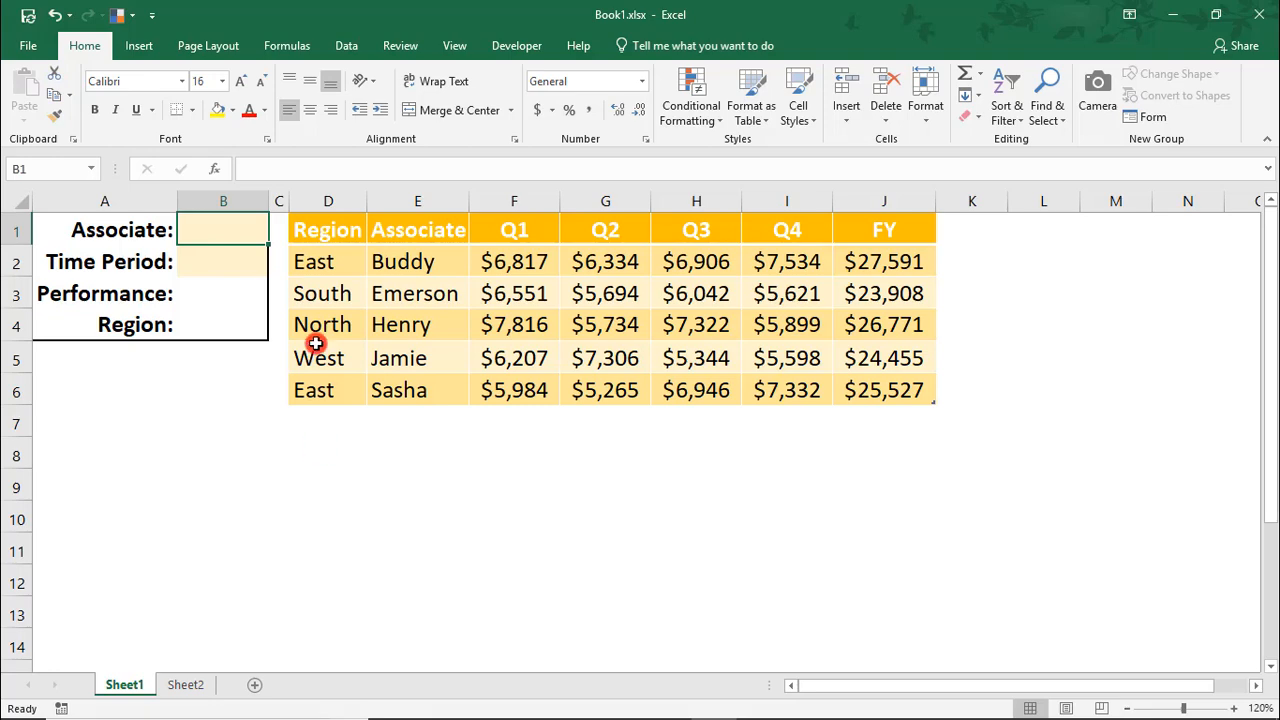
{"action": "left_click", "coordinate": [349, 46]}
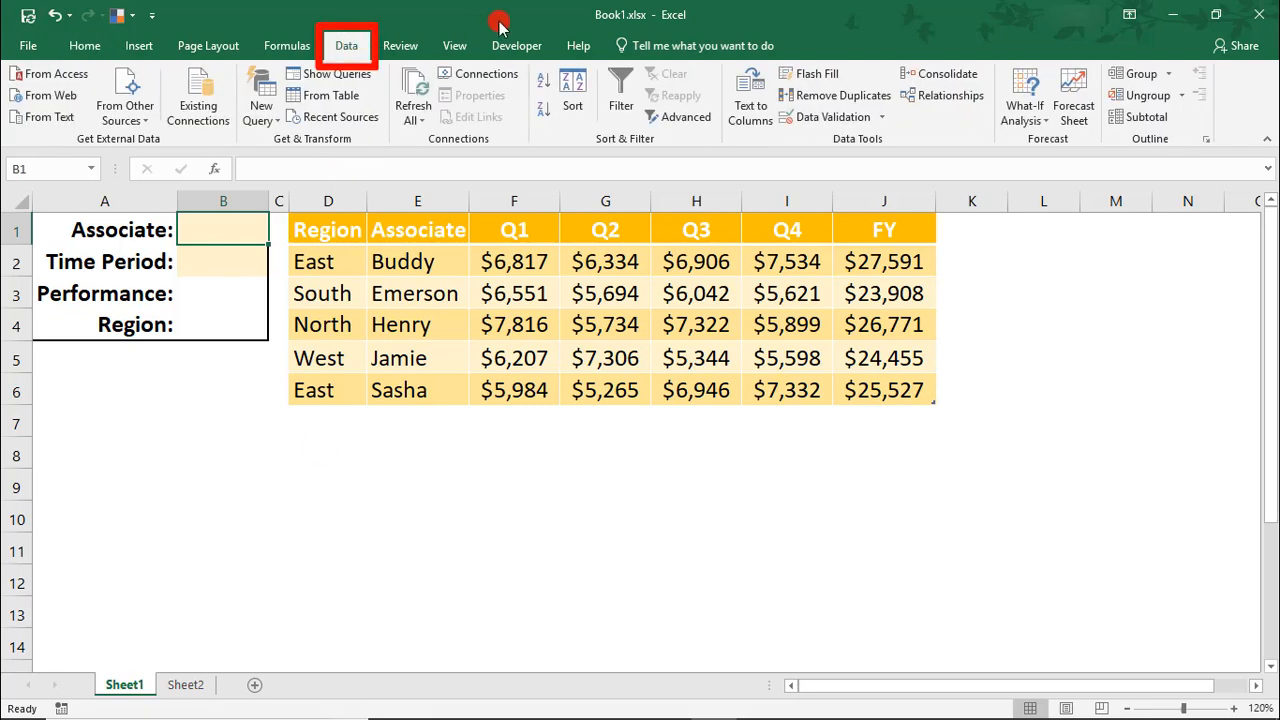
{"action": "left_click", "coordinate": [828, 117]}
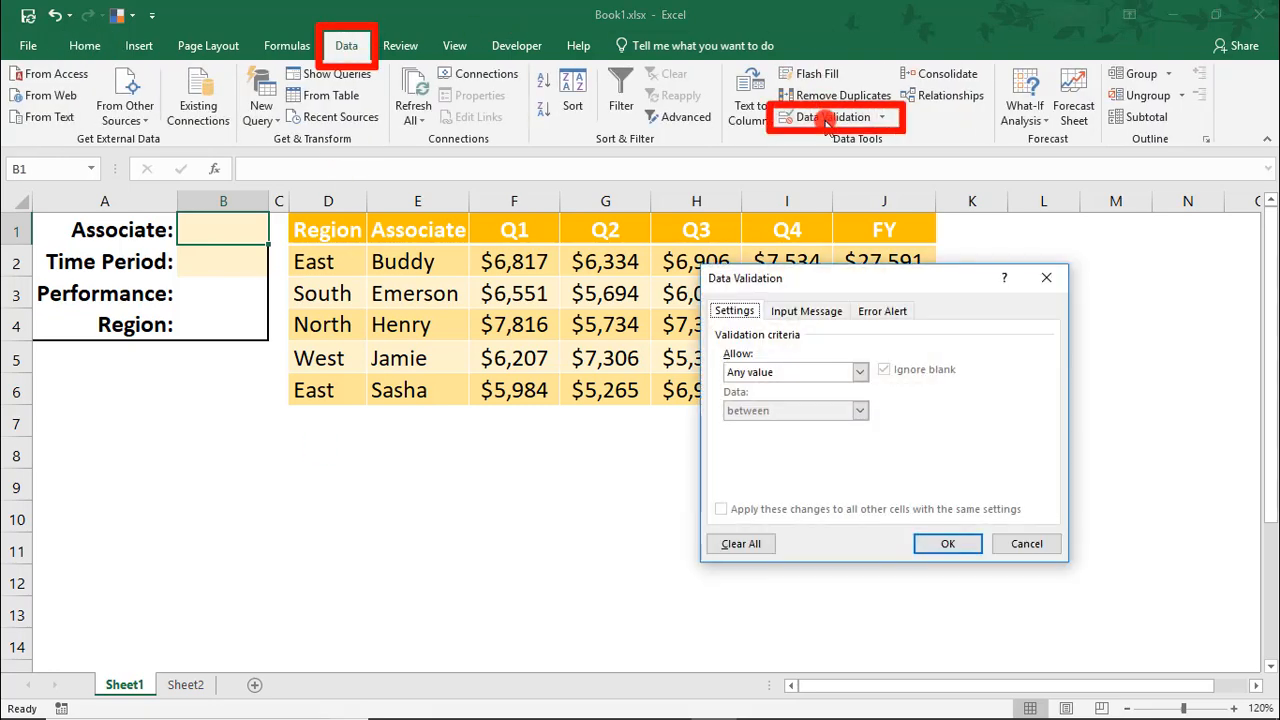
{"action": "left_click", "coordinate": [800, 372]}
{"action": "left_click", "coordinate": [740, 425]}
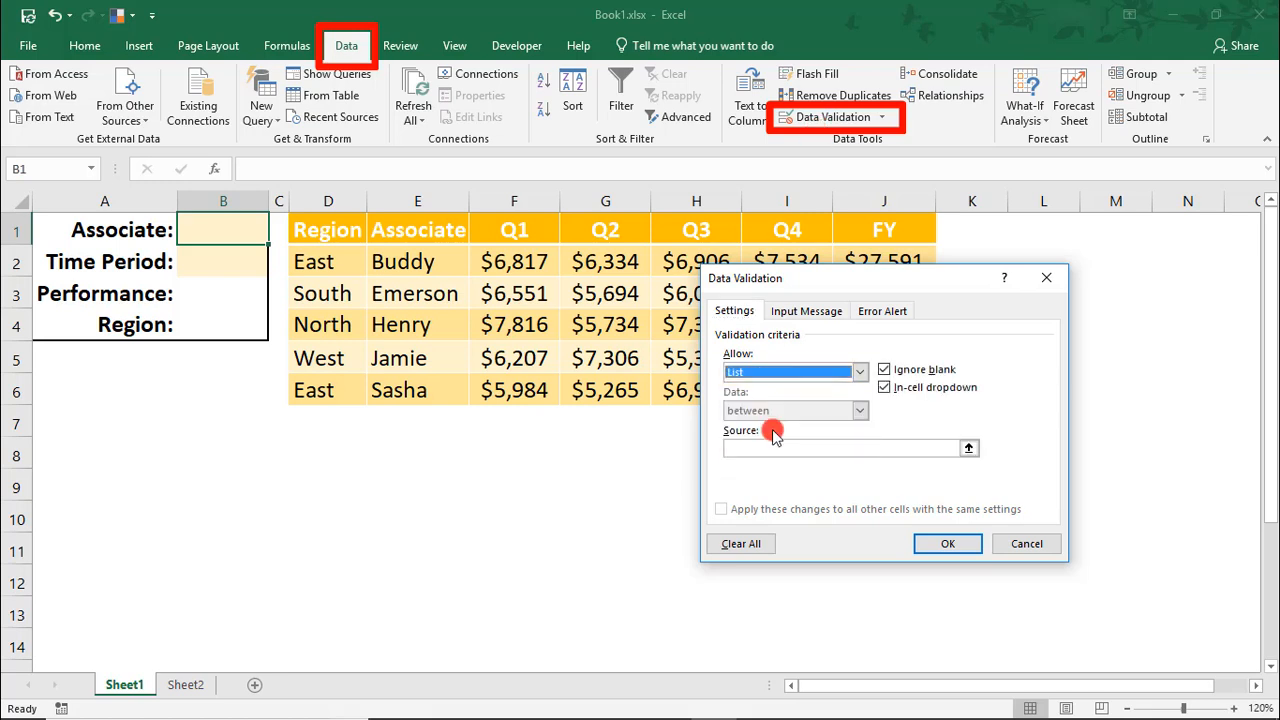
{"action": "left_click", "coordinate": [754, 447]}
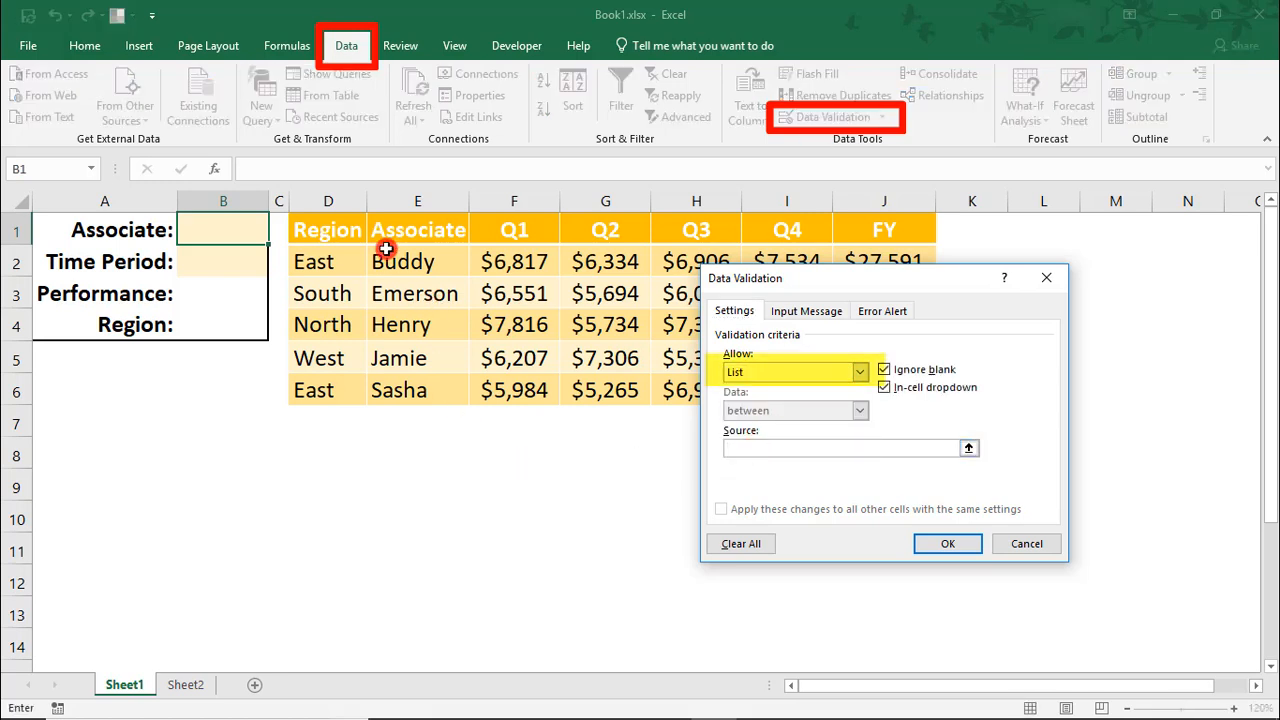
{"action": "left_click_drag", "start_coordinate": [425, 258], "coordinate": [404, 394]}
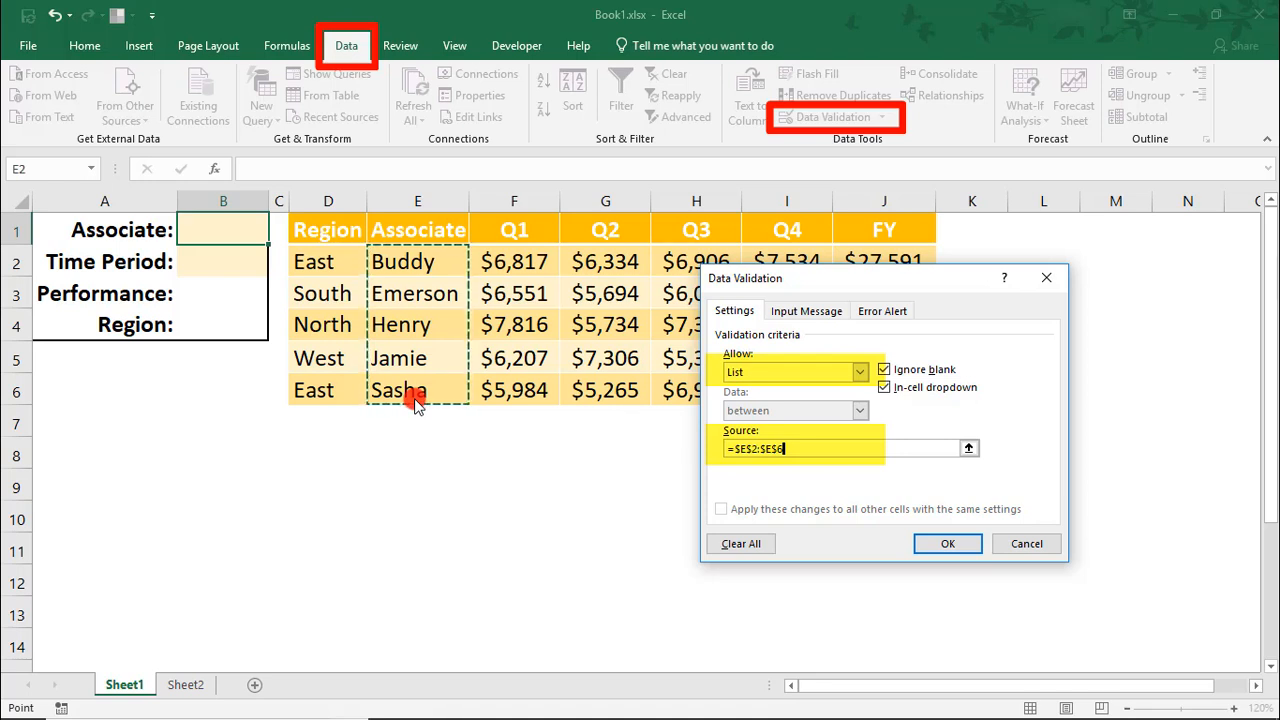
{"action": "left_click", "coordinate": [922, 544]}
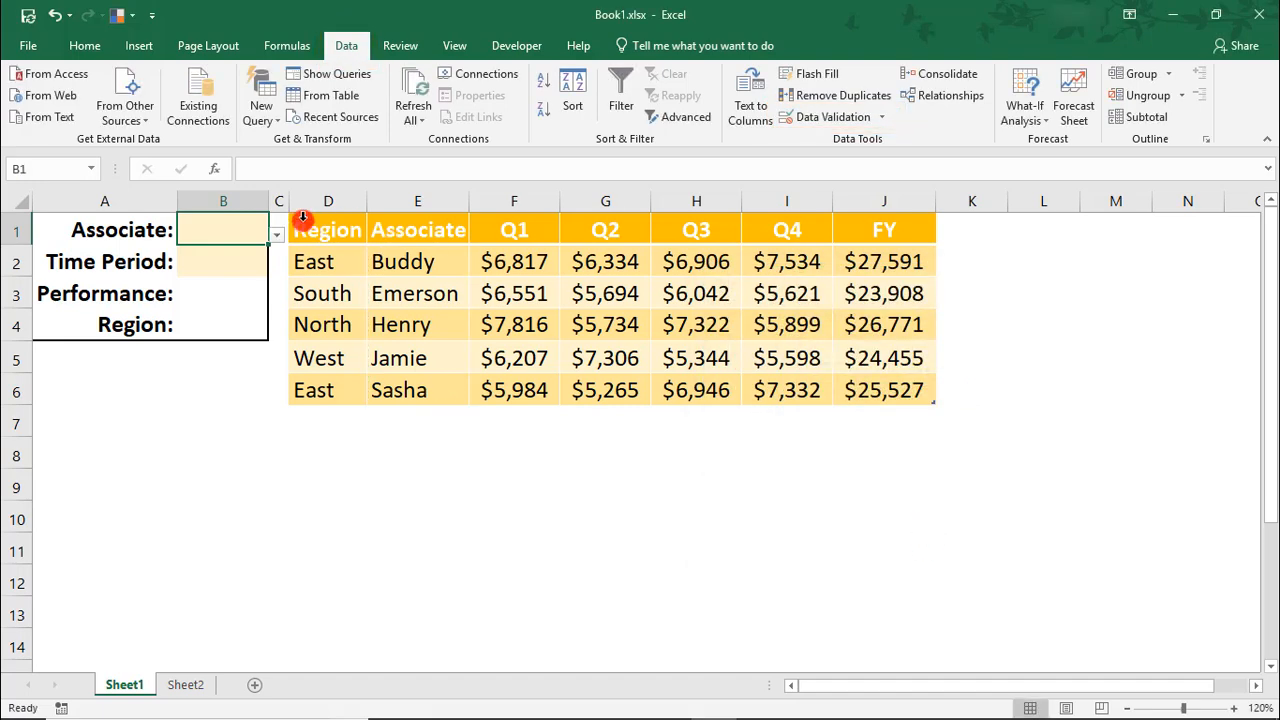
{"action": "left_click", "coordinate": [280, 238]}
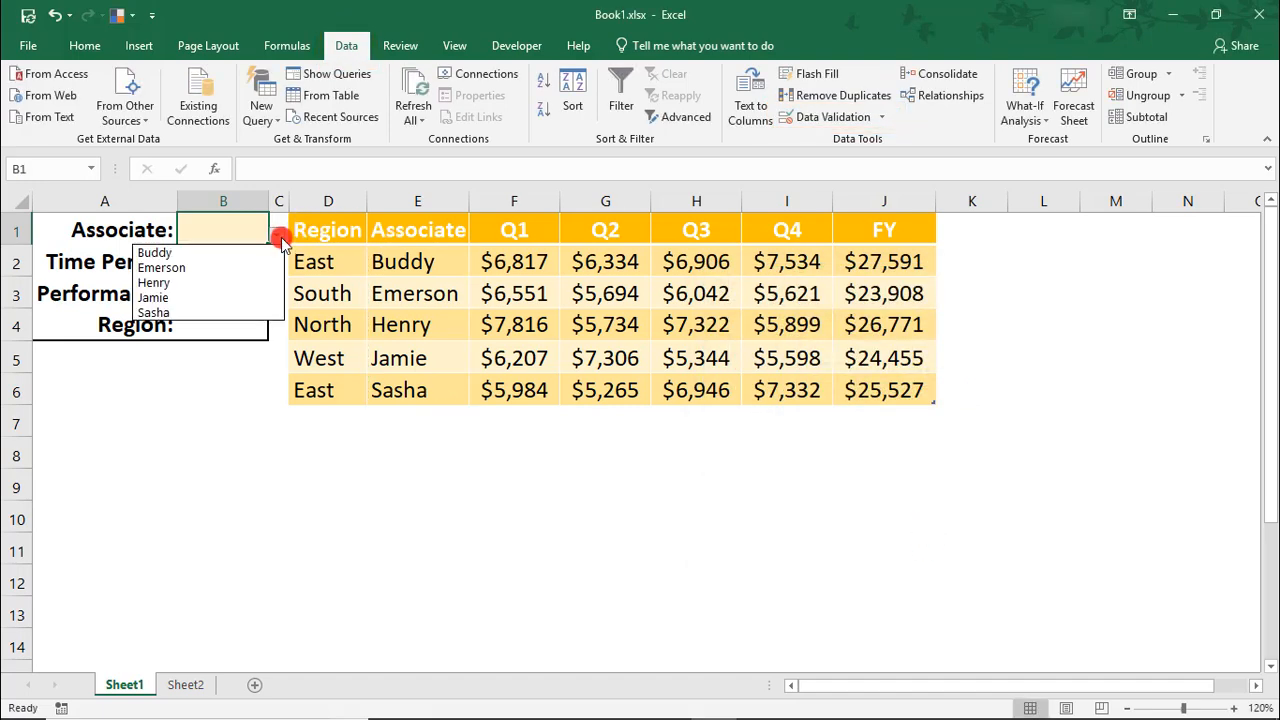
- Add a List data validation to the Time Period cell B2 using the header range =$F$1:$J$1 as source
{"action": "left_click", "coordinate": [200, 263]}
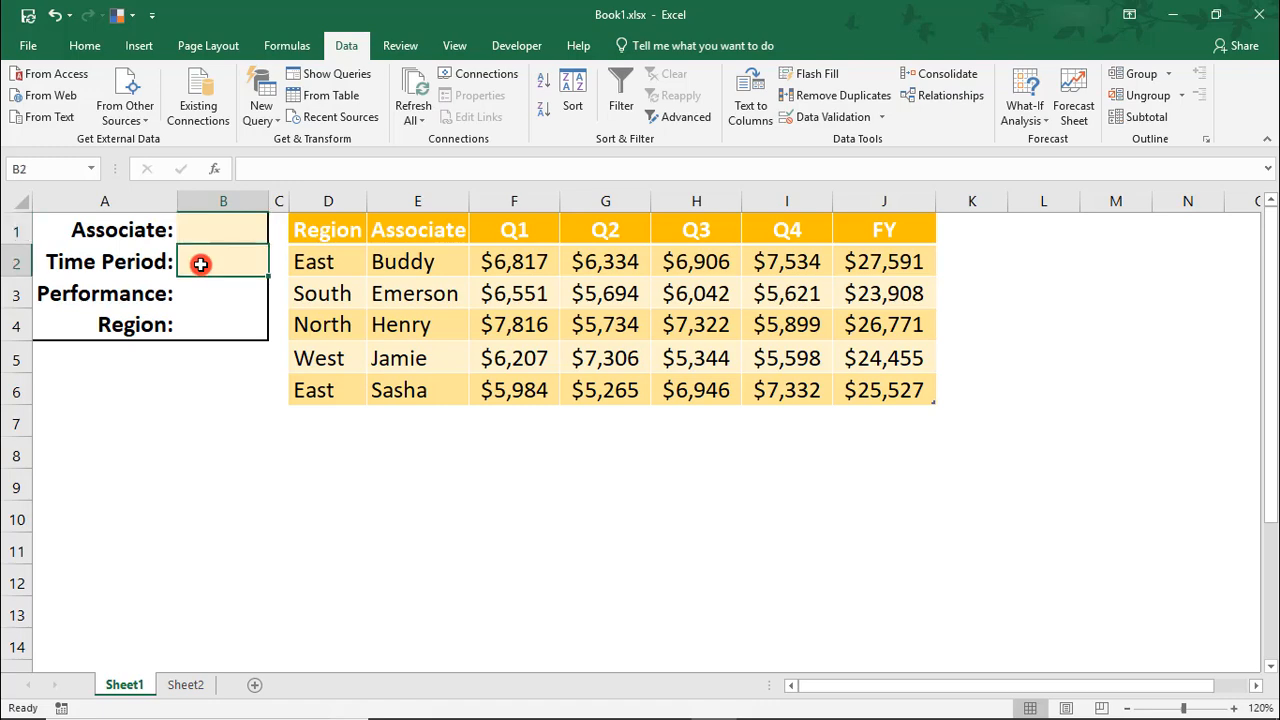
{"action": "left_click", "coordinate": [812, 117]}
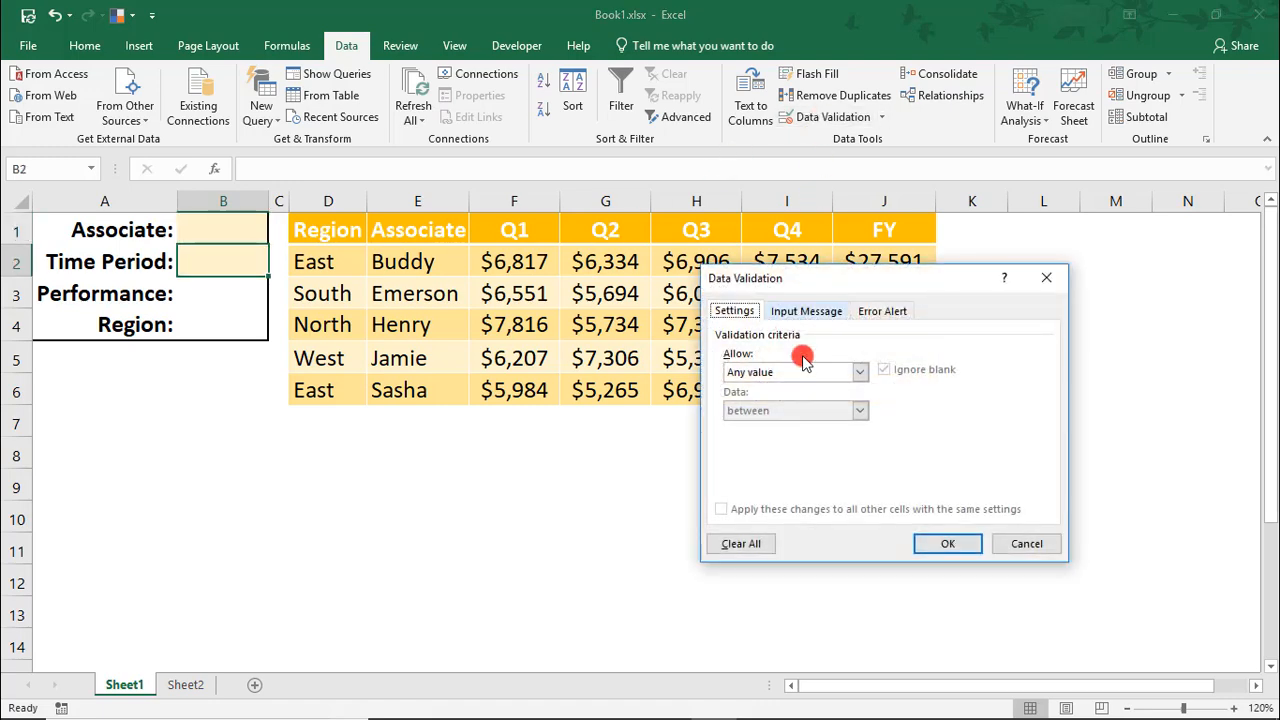
{"action": "left_click", "coordinate": [766, 370]}
{"action": "left_click", "coordinate": [745, 425]}
{"action": "left_click", "coordinate": [749, 443]}
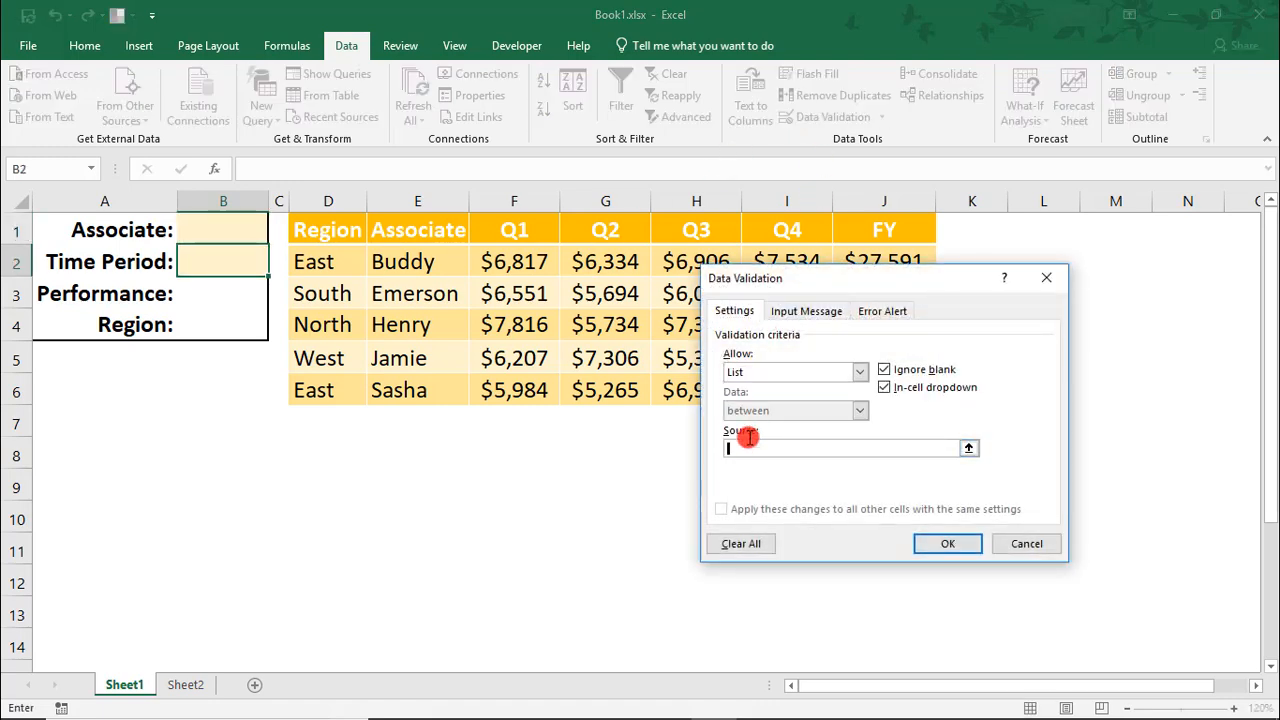
{"action": "left_click_drag", "start_coordinate": [514, 232], "coordinate": [867, 227]}
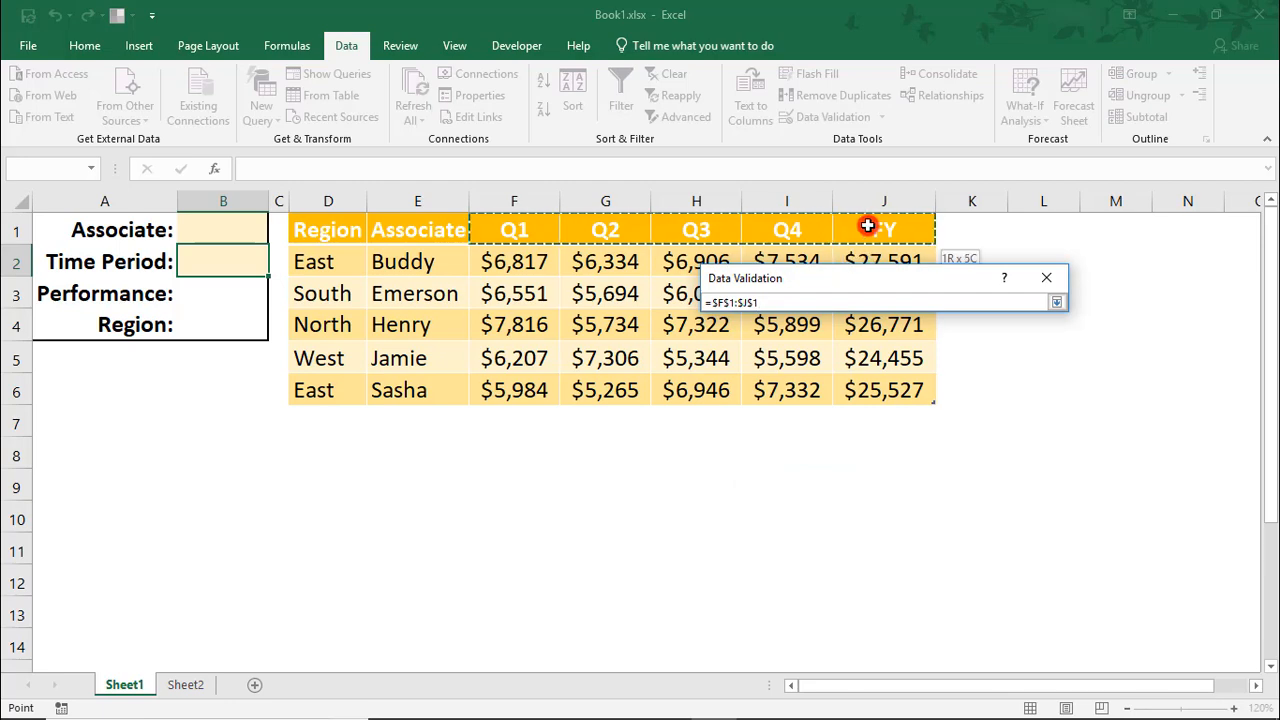
{"action": "left_click", "coordinate": [952, 543]}
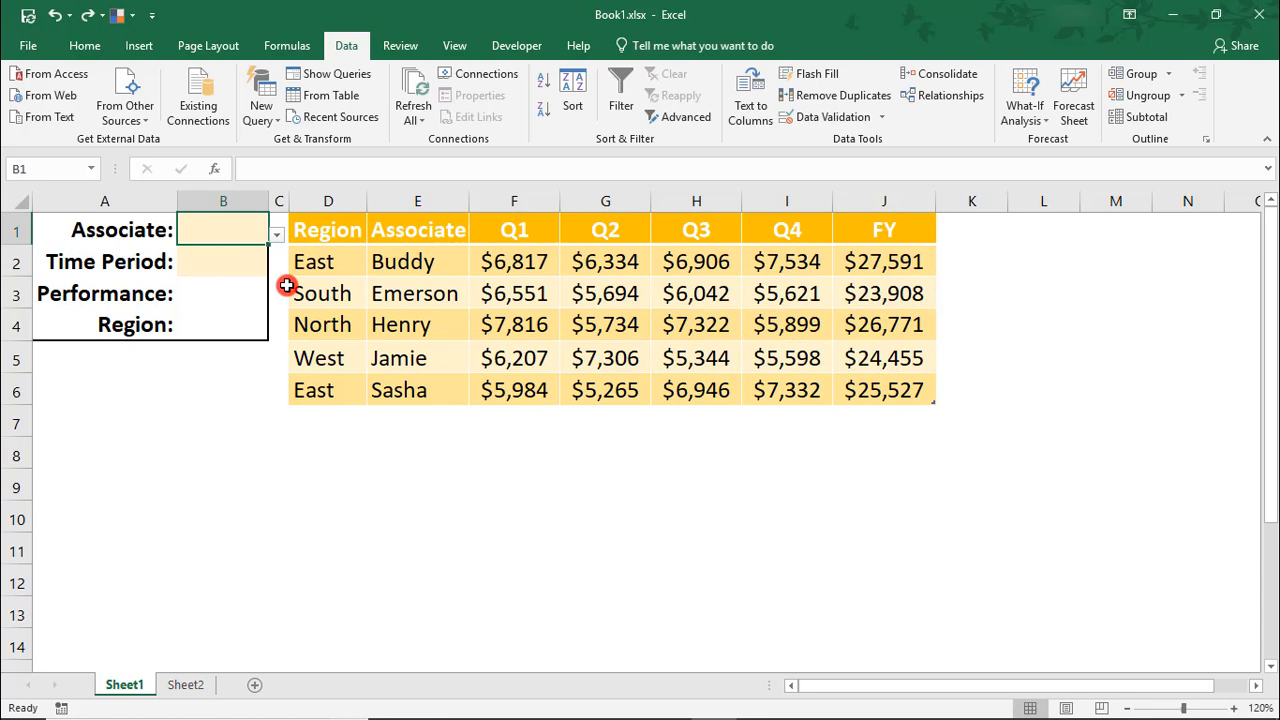
- Choose the second associate from the dropdown in B1 and Q2 from the Time Period dropdown in B2
{"action": "left_click", "coordinate": [276, 234]}
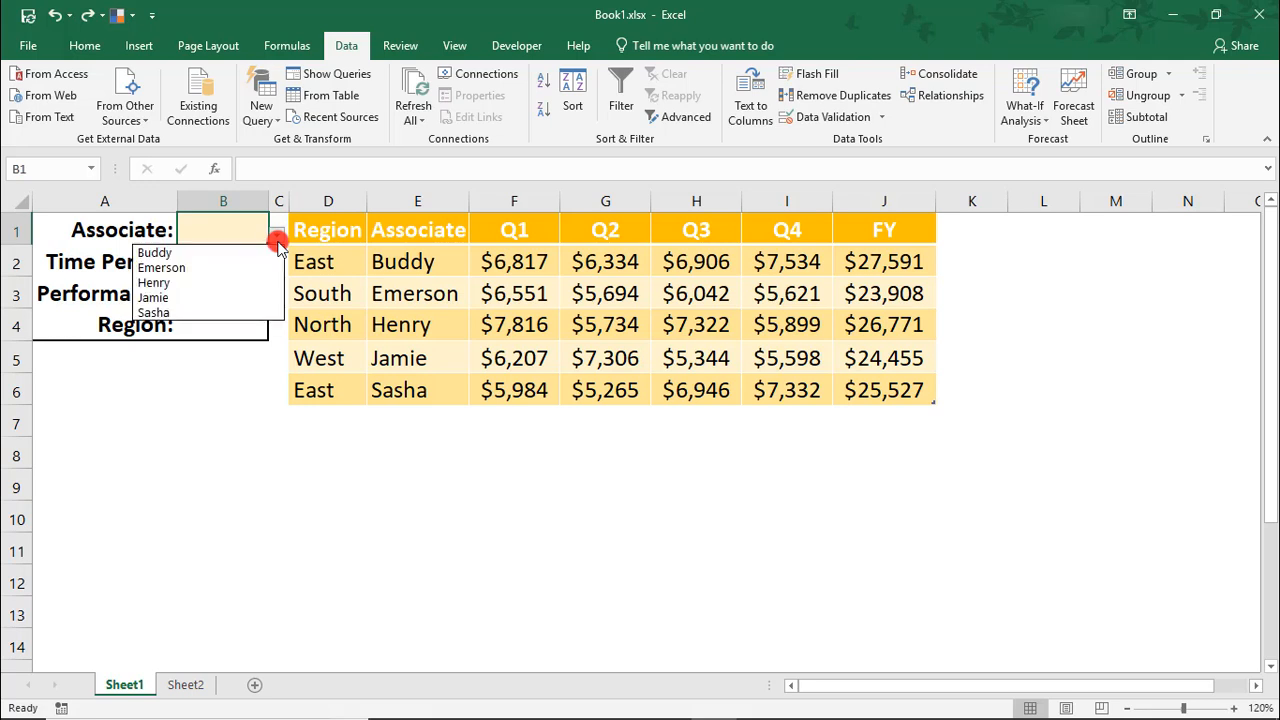
{"action": "left_click", "coordinate": [243, 276]}
{"action": "left_click", "coordinate": [246, 263]}
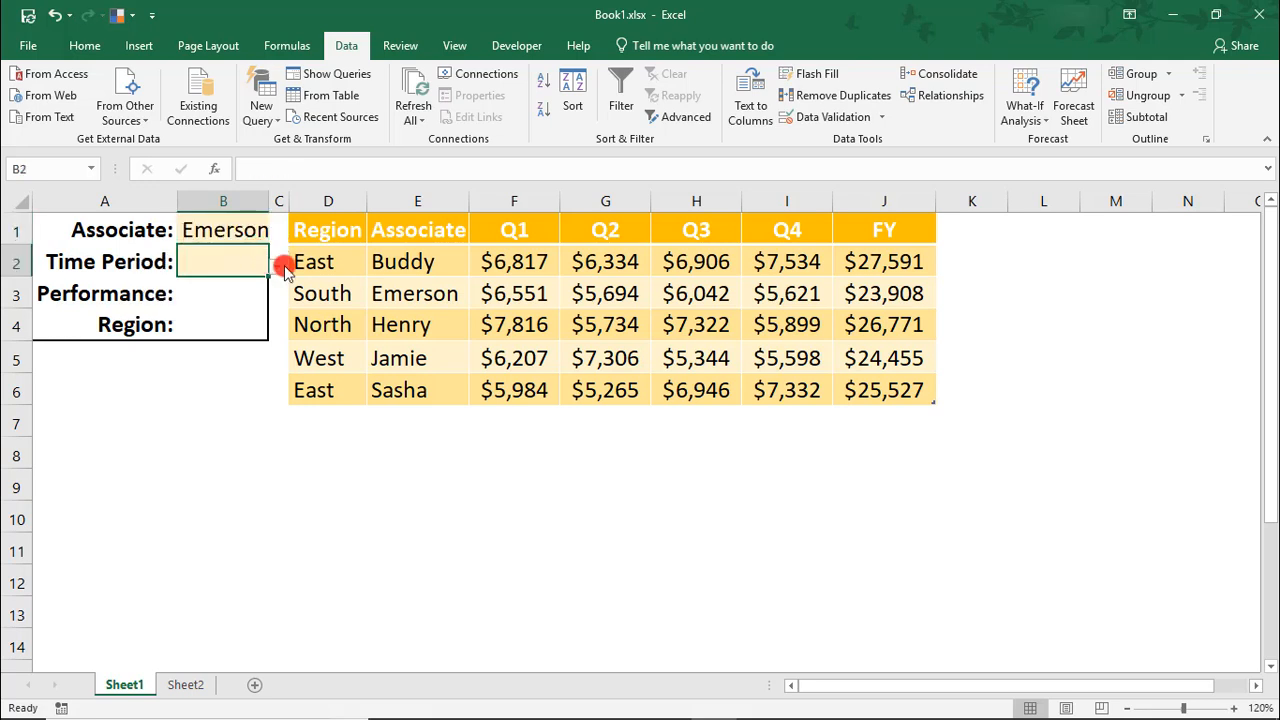
{"action": "left_click", "coordinate": [284, 265]}
{"action": "left_click", "coordinate": [262, 262]}
{"action": "left_click", "coordinate": [276, 266]}
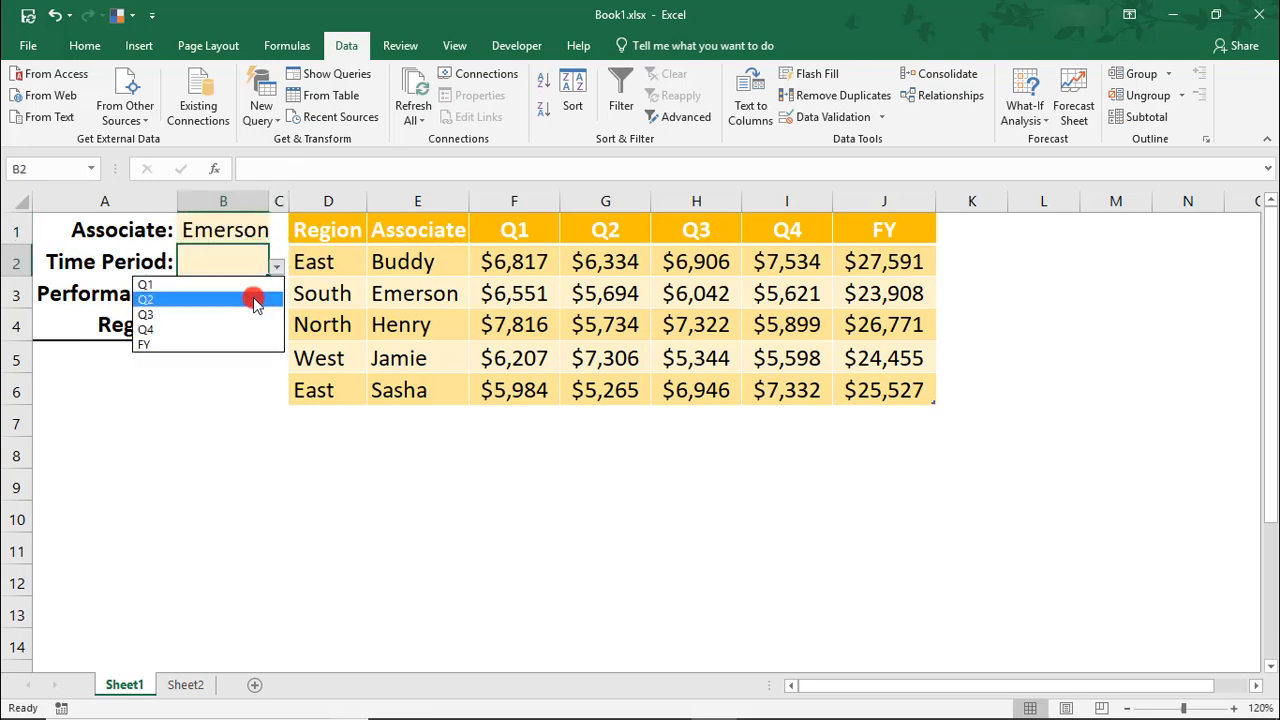
{"action": "left_click", "coordinate": [252, 293]}
- Begin an INDEX formula in the Performance cell B3 with all data rows of Table1 as the array
{"action": "left_click", "coordinate": [251, 297]}
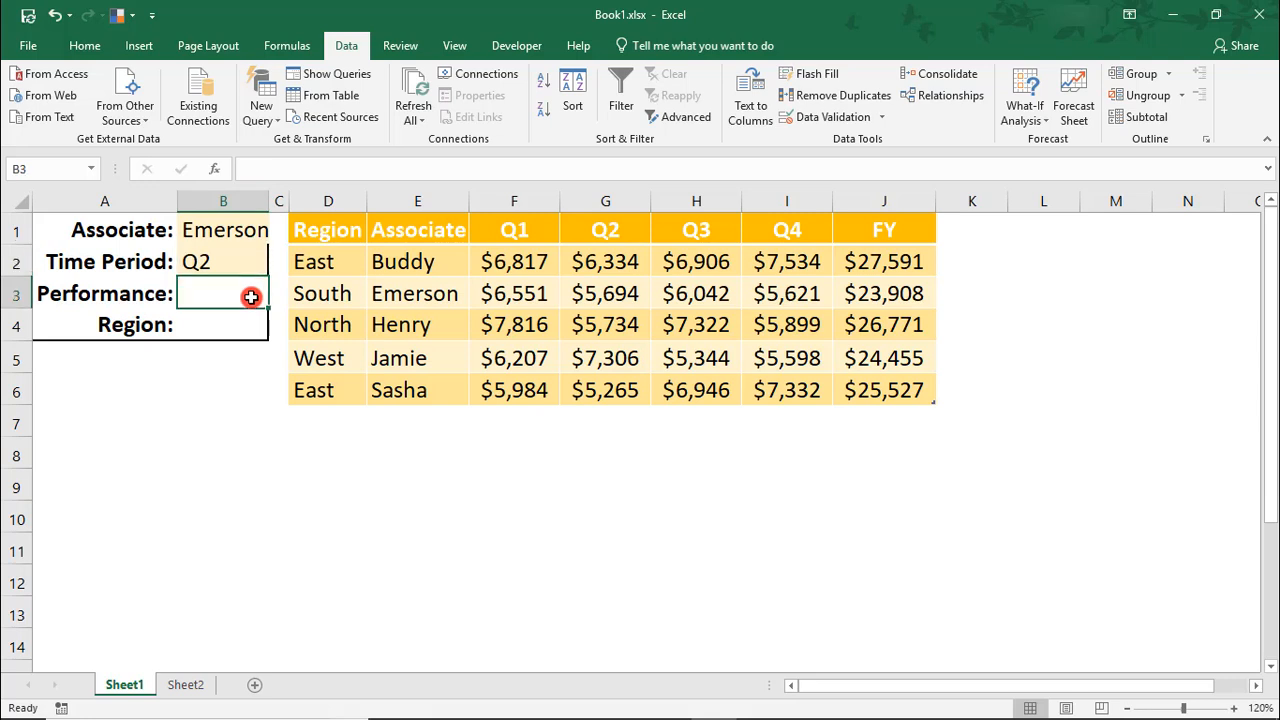
{"action": "type", "text": "=INDEX("}
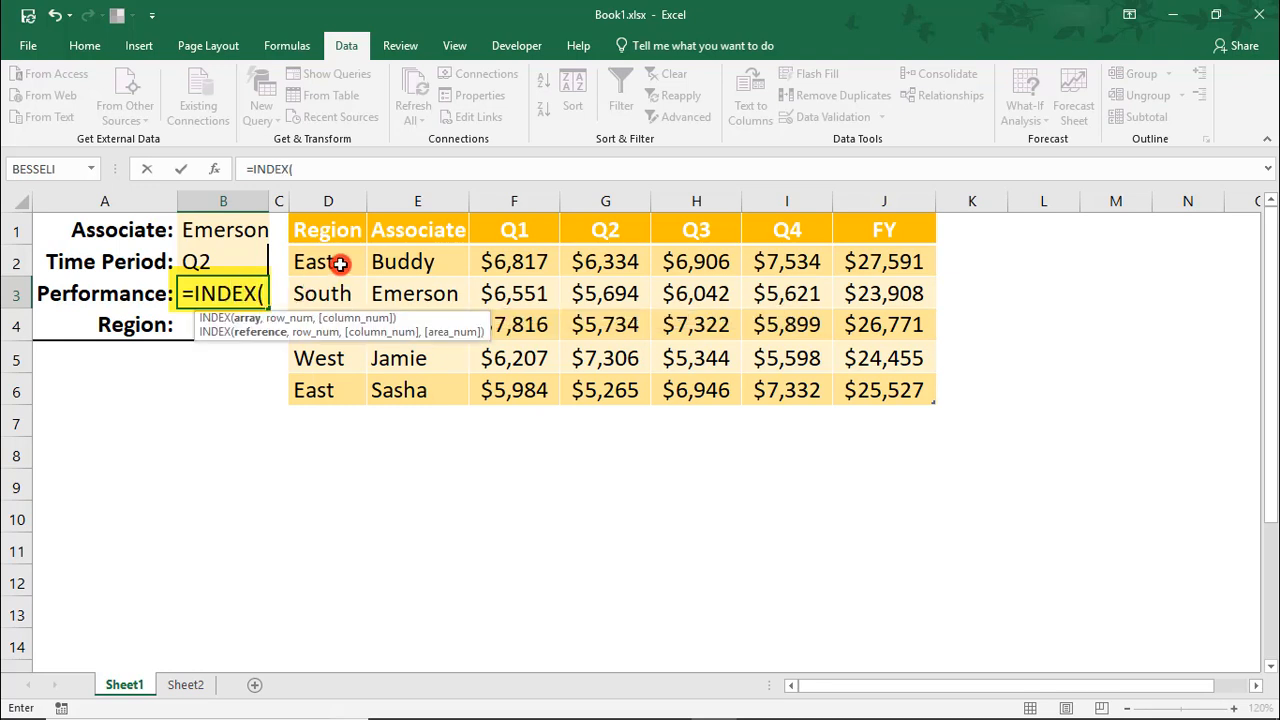
{"action": "left_click_drag", "start_coordinate": [340, 263], "coordinate": [873, 387]}
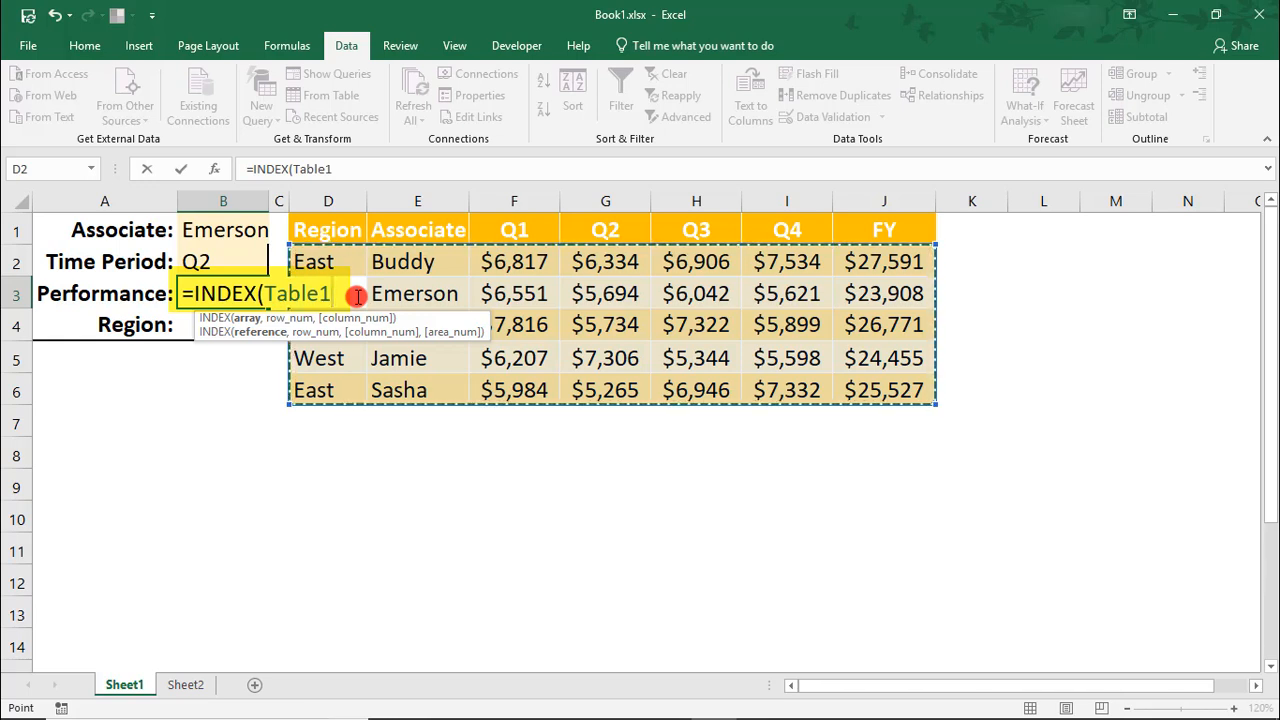
{"action": "type", "text": ","}
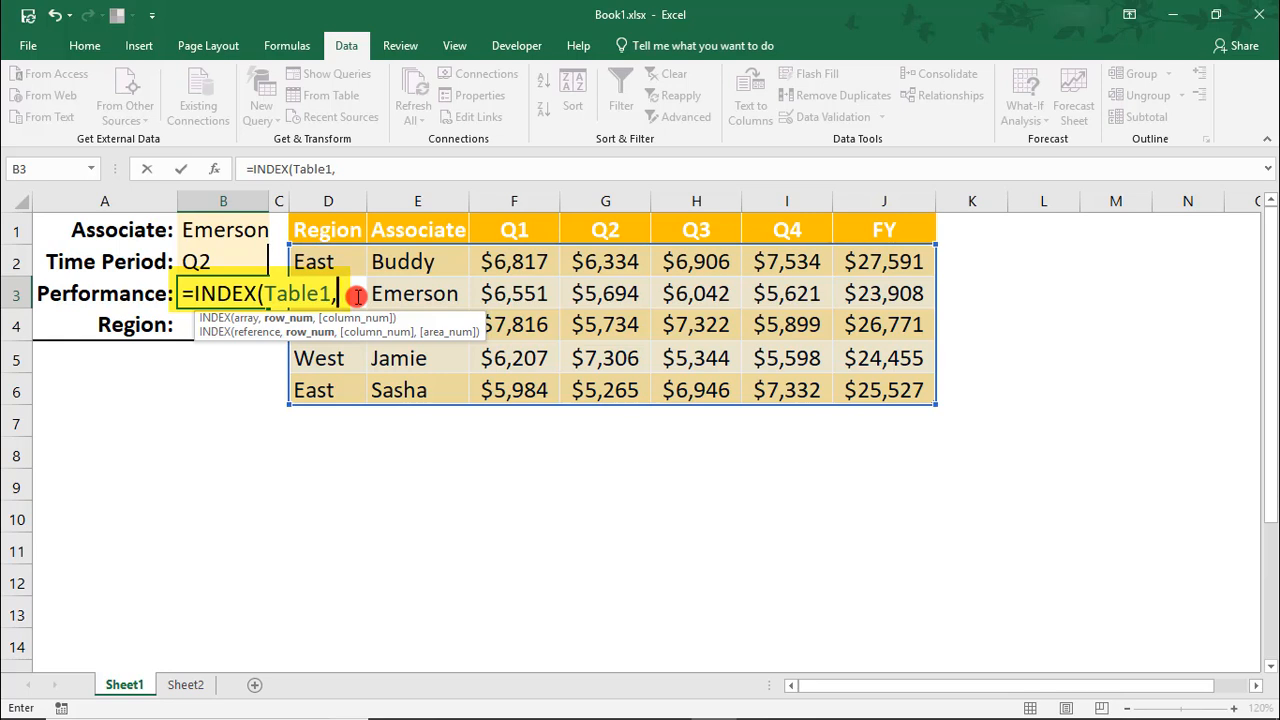
- Supply the row number of the INDEX formula with MATCH(B1,Table1[Associate],0) for an exact match on the associate
{"action": "type", "text": "MATCH("}
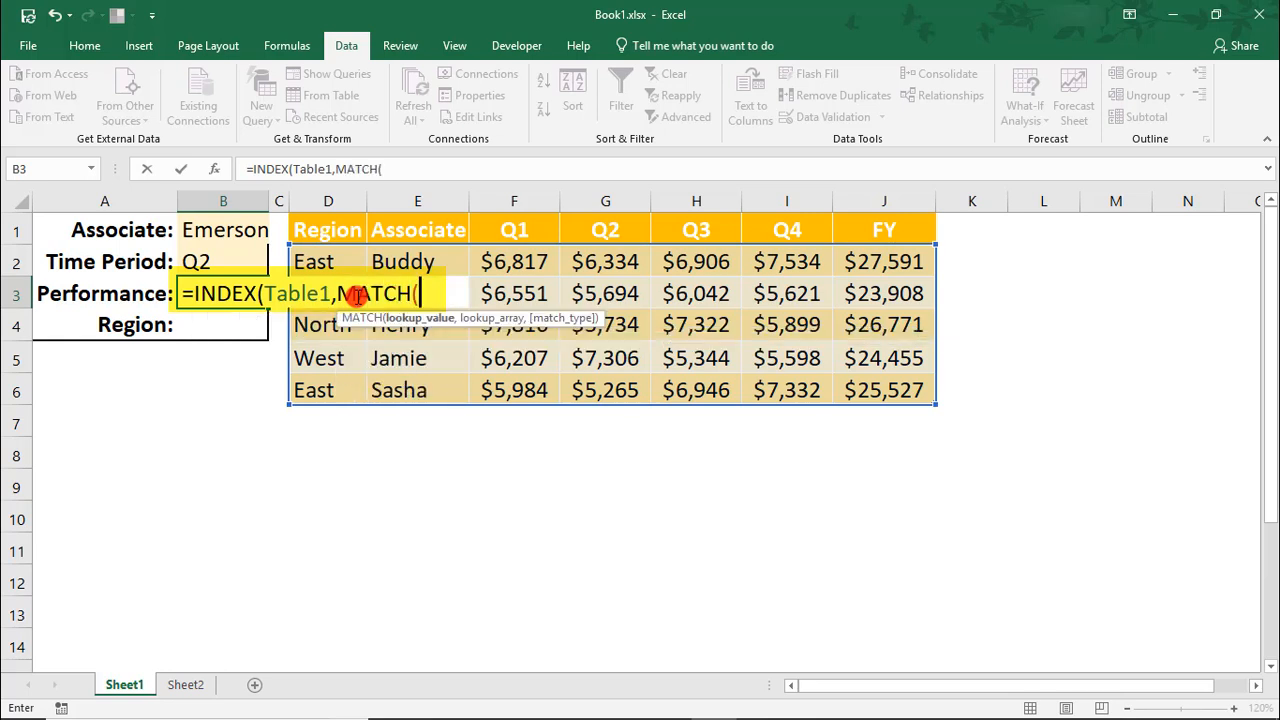
{"action": "left_click", "coordinate": [201, 226]}
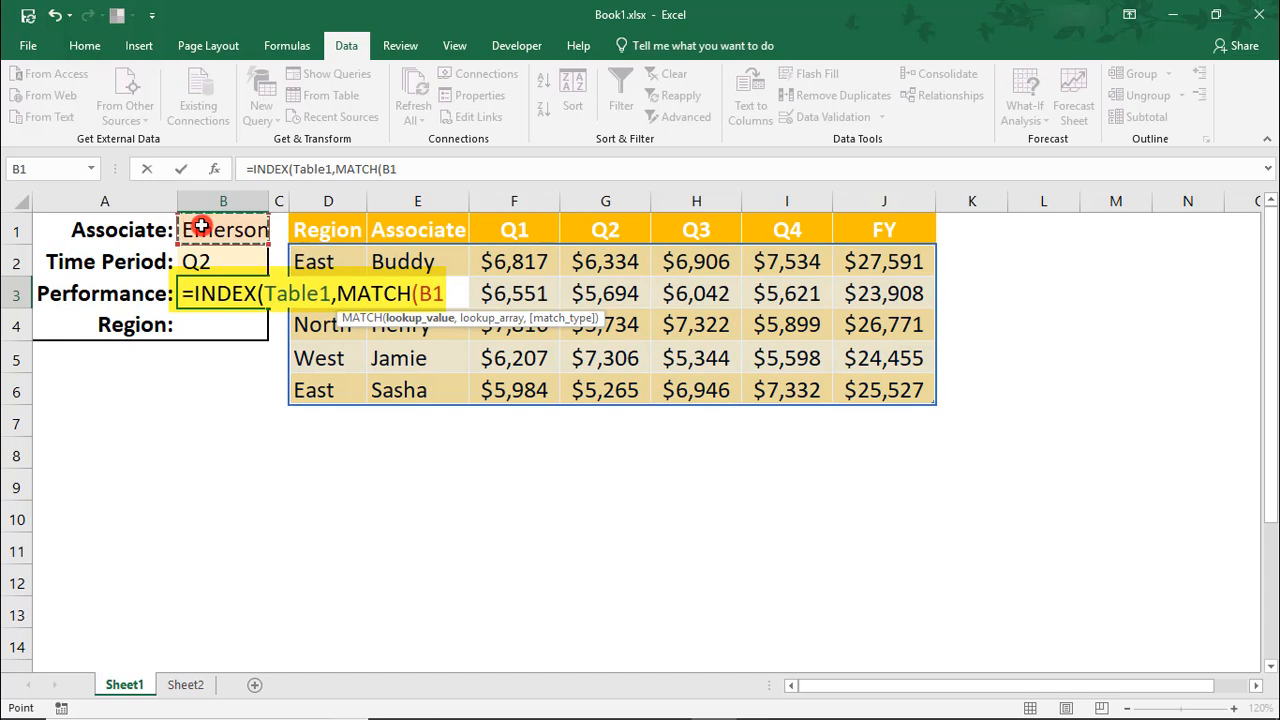
{"action": "type", "text": ","}
{"action": "left_click_drag", "start_coordinate": [396, 256], "coordinate": [392, 390]}
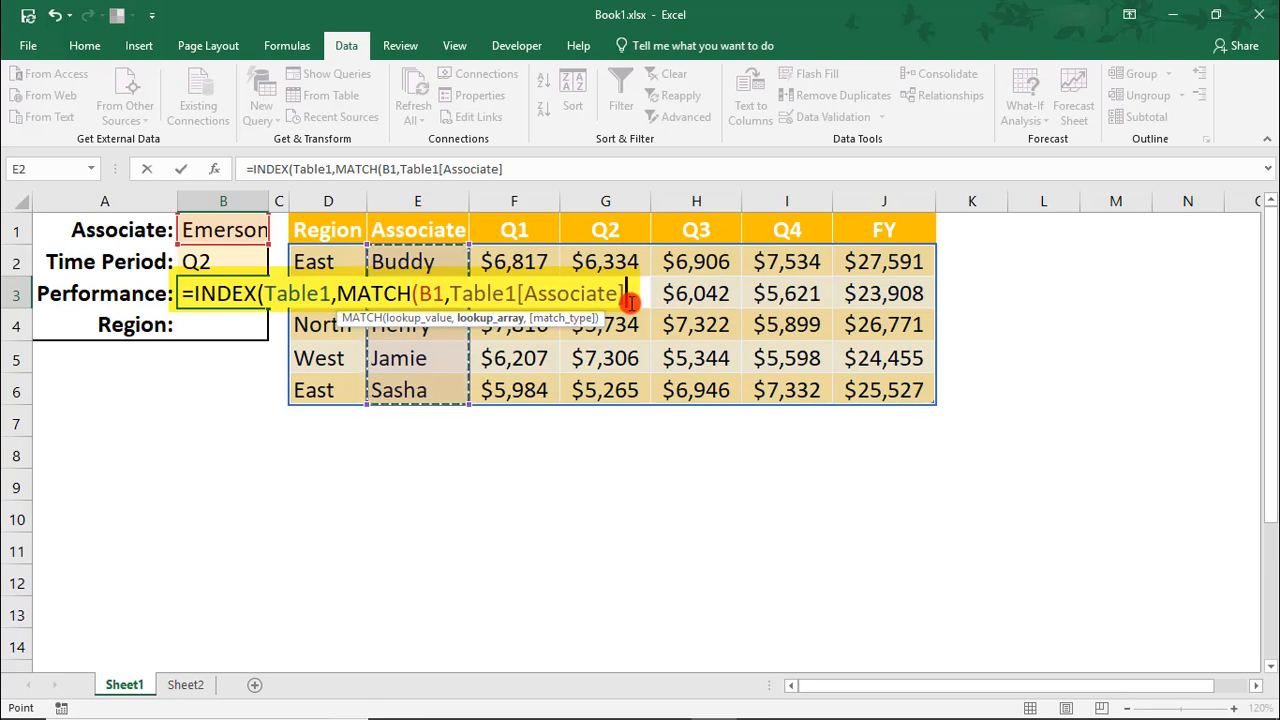
{"action": "type", "text": ","}
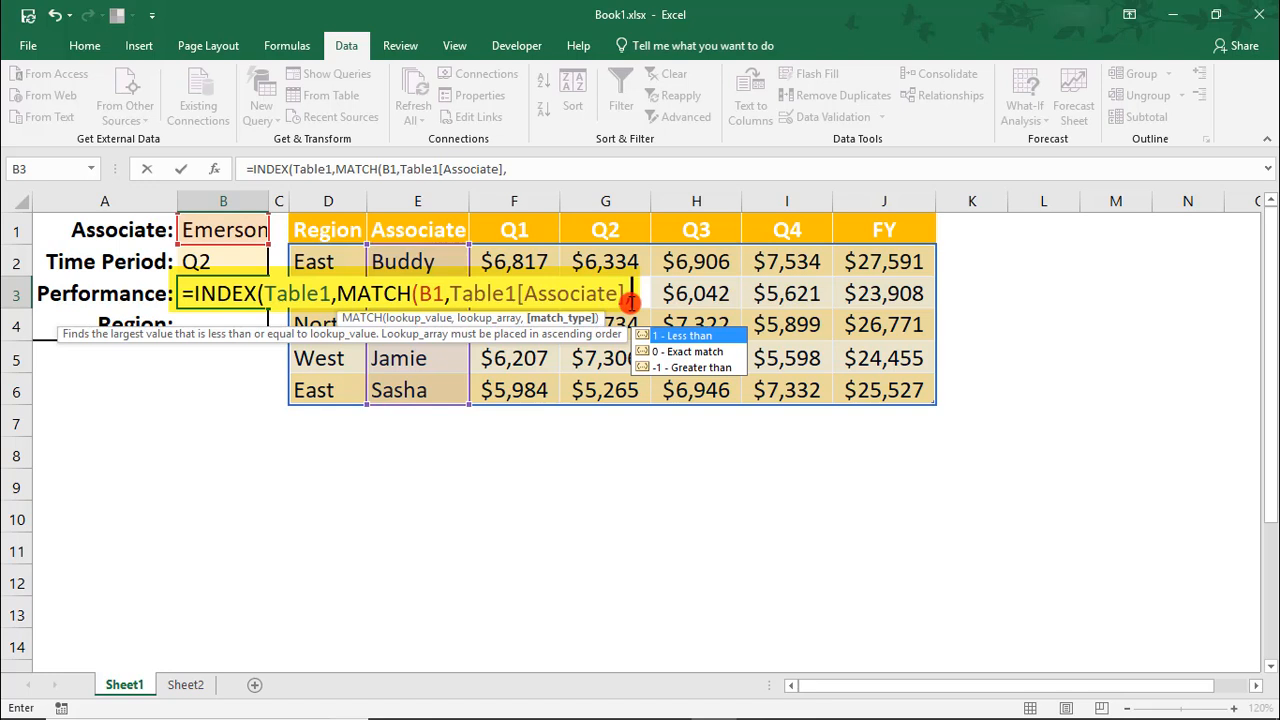
{"action": "type", "text": "0"}
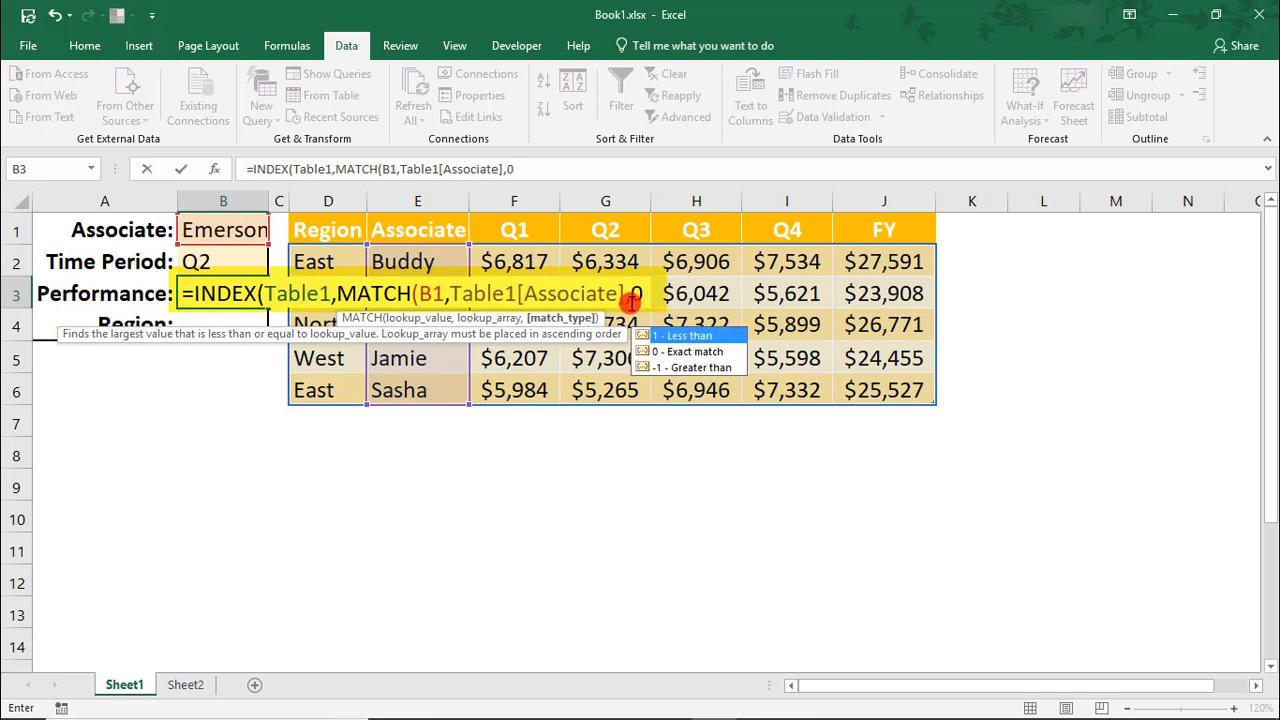
{"action": "type", "text": ")"}
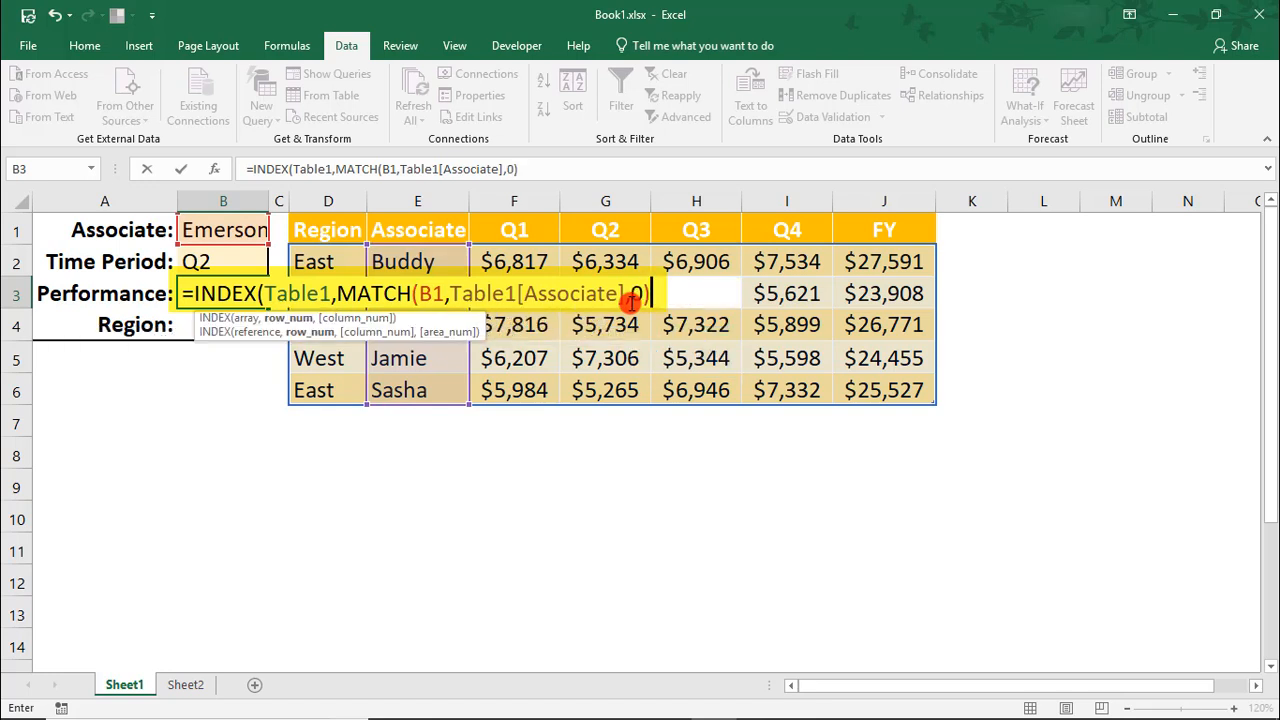
- Supply the column number of the INDEX formula in B3 with MATCH(B2,Table1[#Headers],0) and commit the completed formula
{"action": "type", "text": ","}
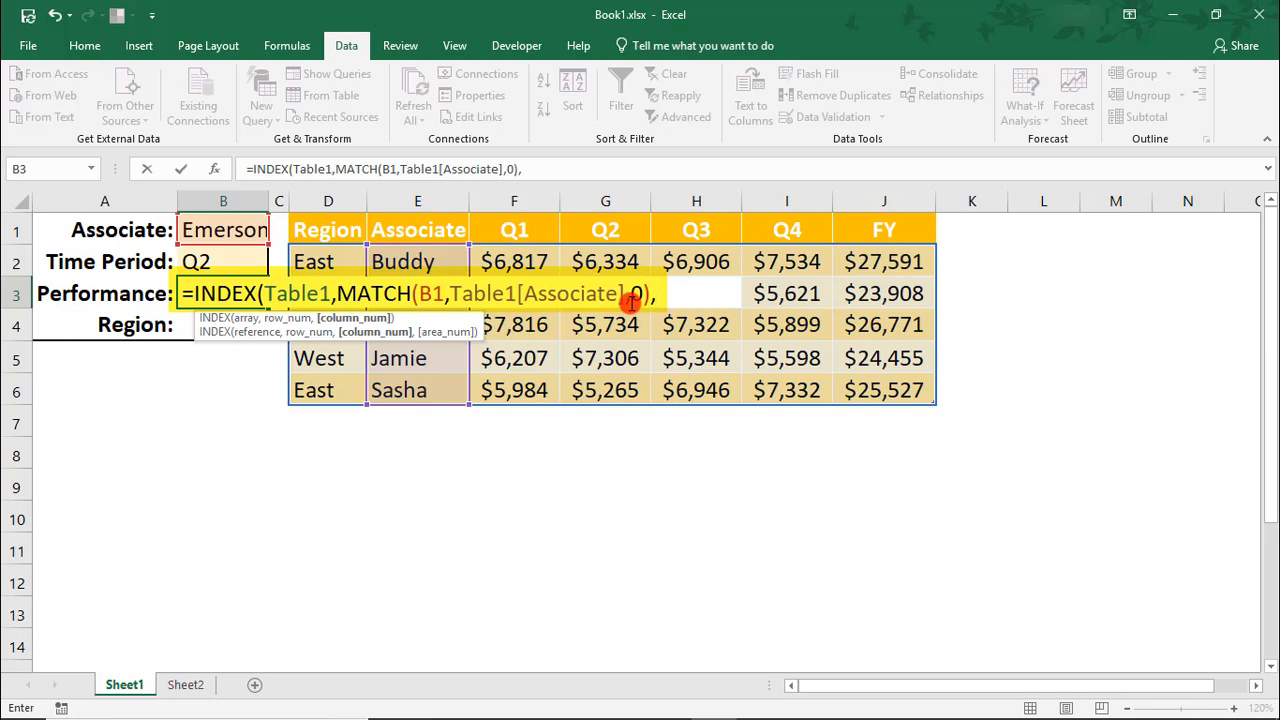
{"action": "type", "text": "MATCH"}
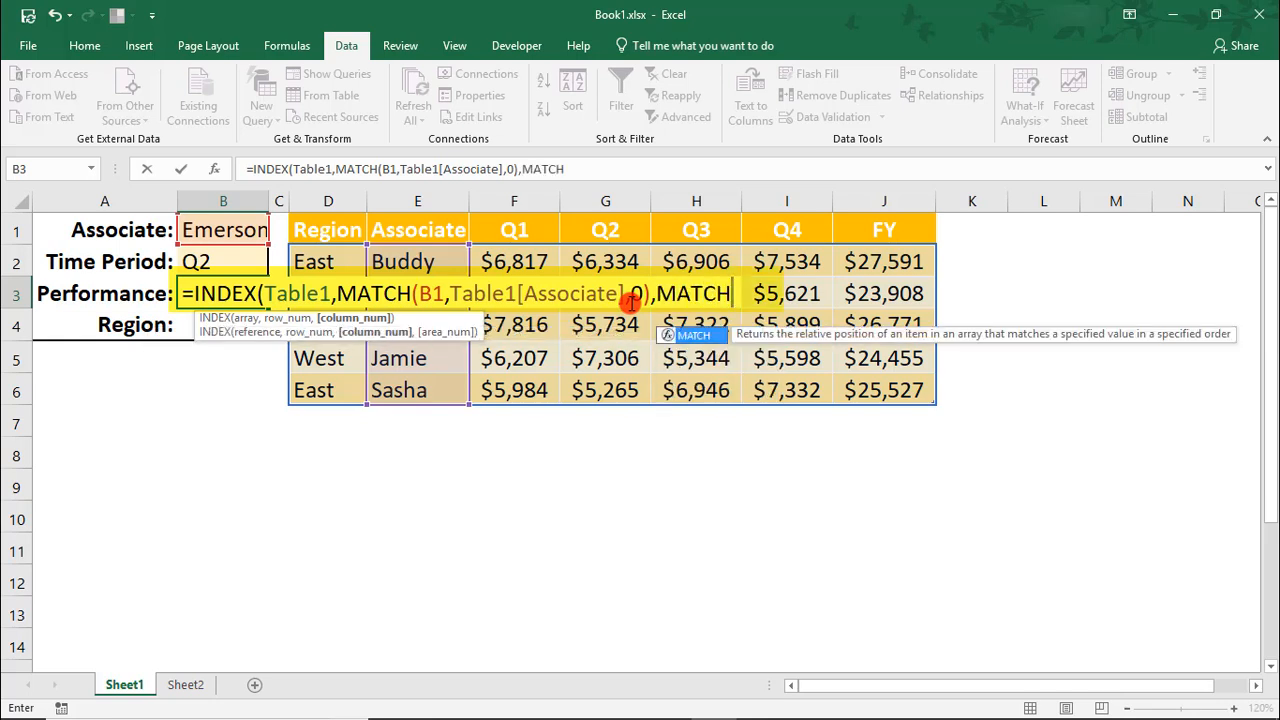
{"action": "type", "text": "("}
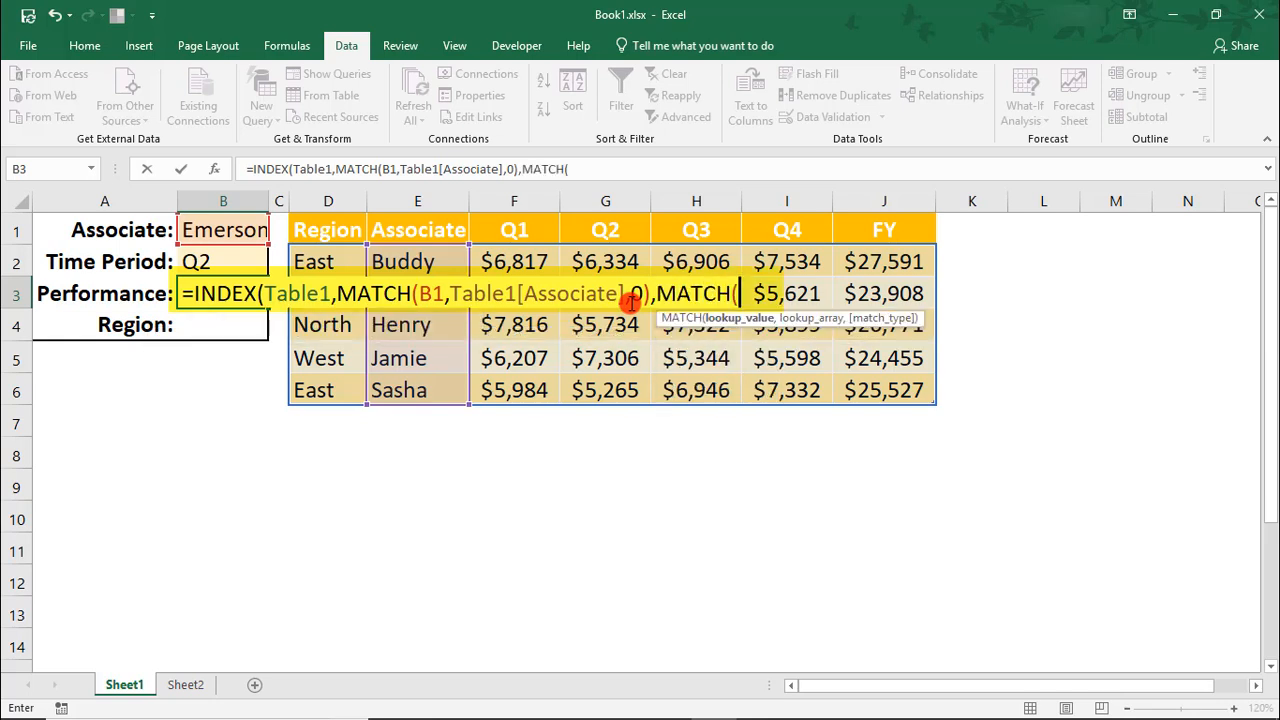
{"action": "left_click", "coordinate": [229, 262]}
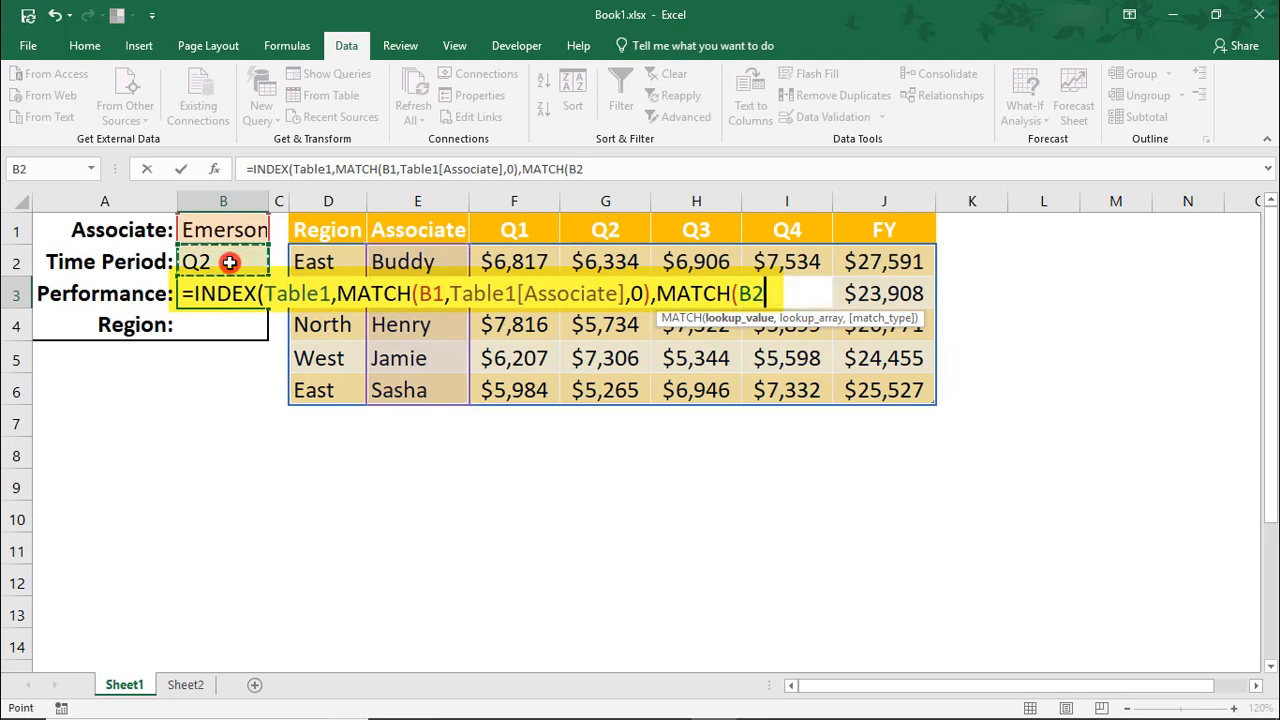
{"action": "type", "text": ","}
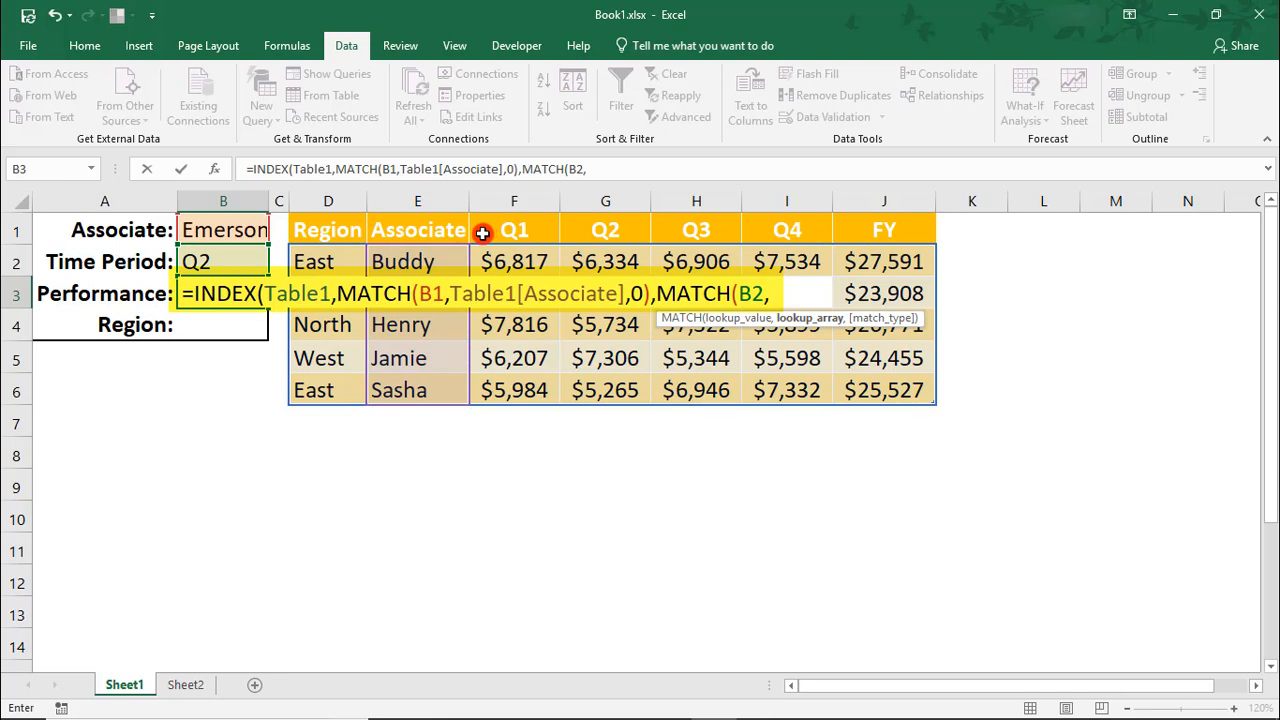
{"action": "left_click_drag", "start_coordinate": [342, 233], "coordinate": [884, 233]}
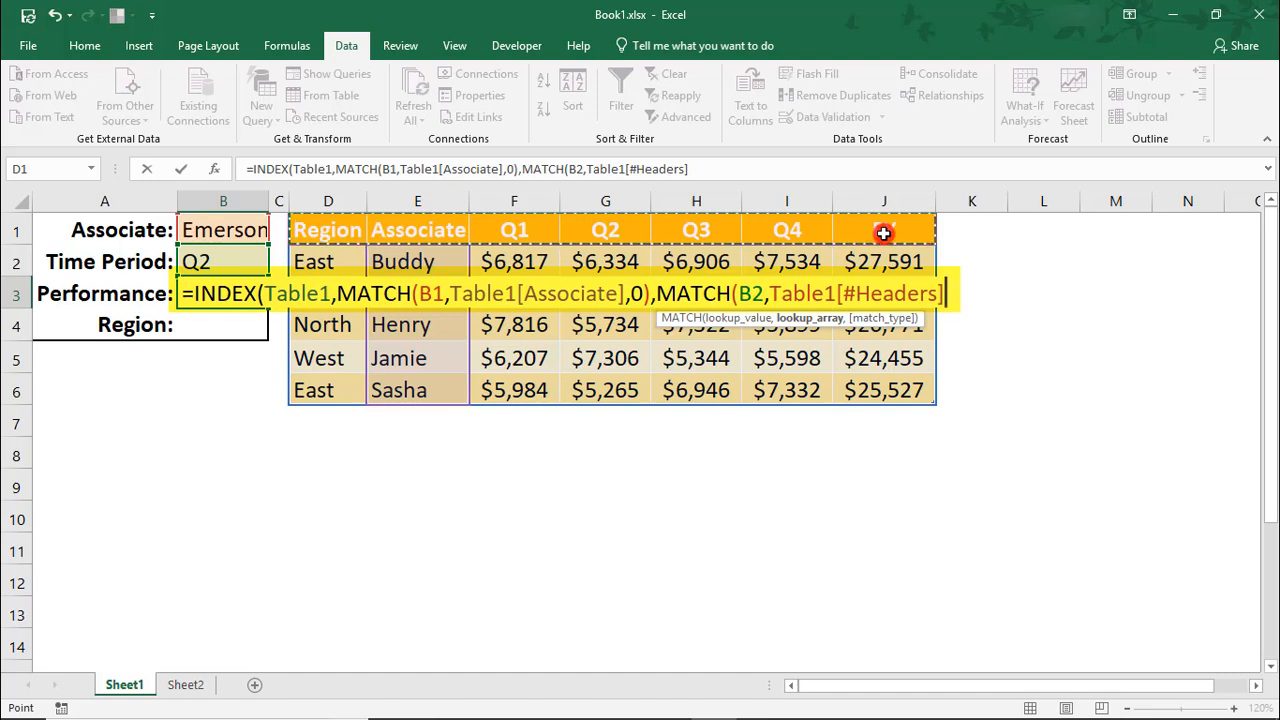
{"action": "type", "text": ","}
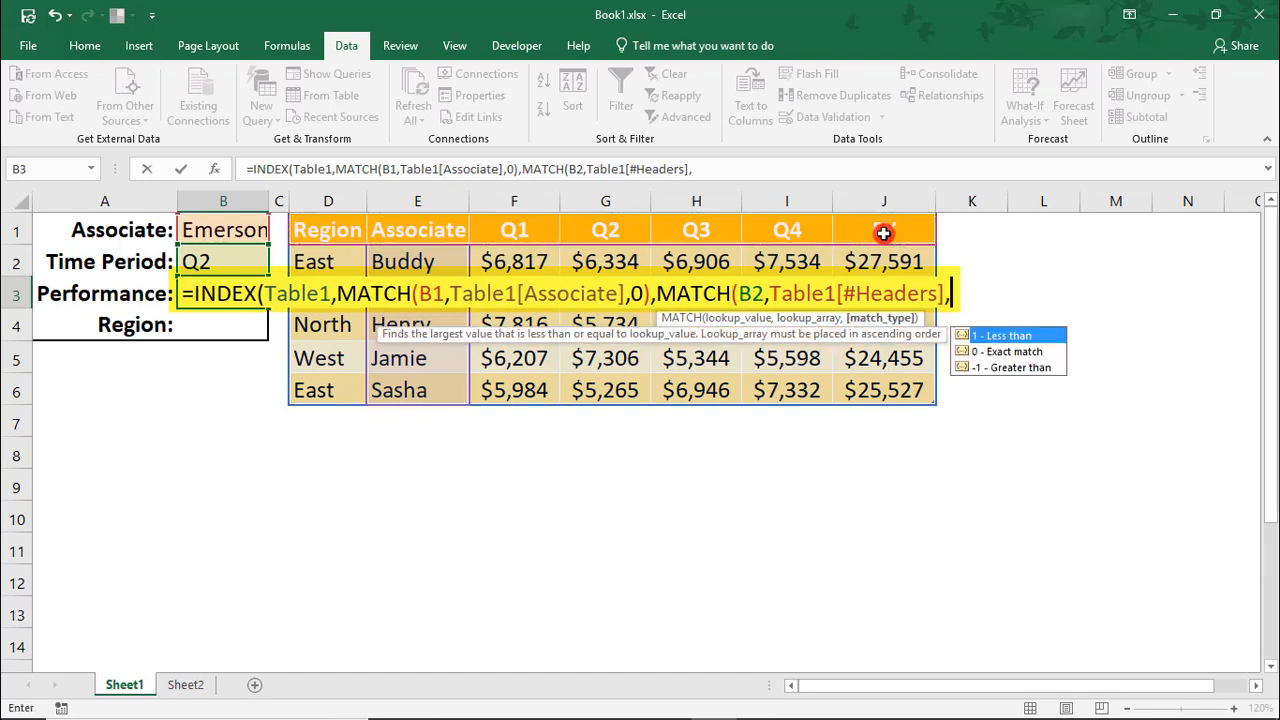
{"action": "type", "text": "0"}
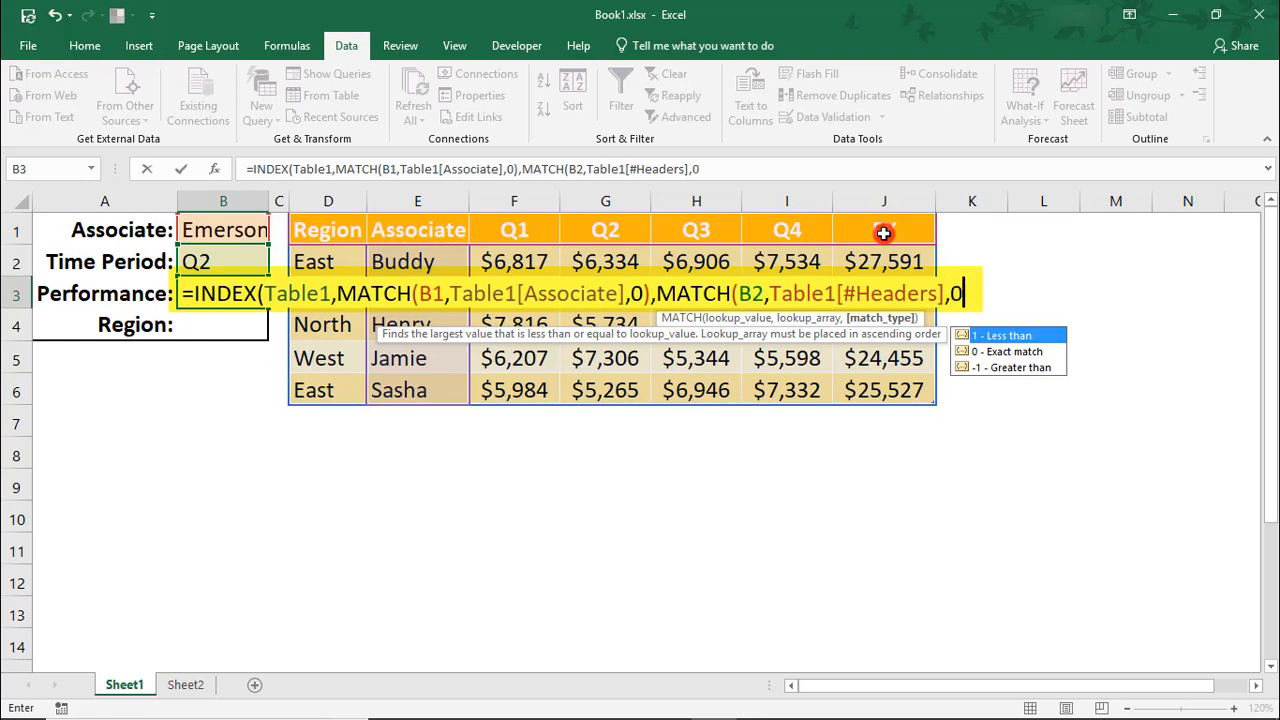
{"action": "type", "text": ")"}
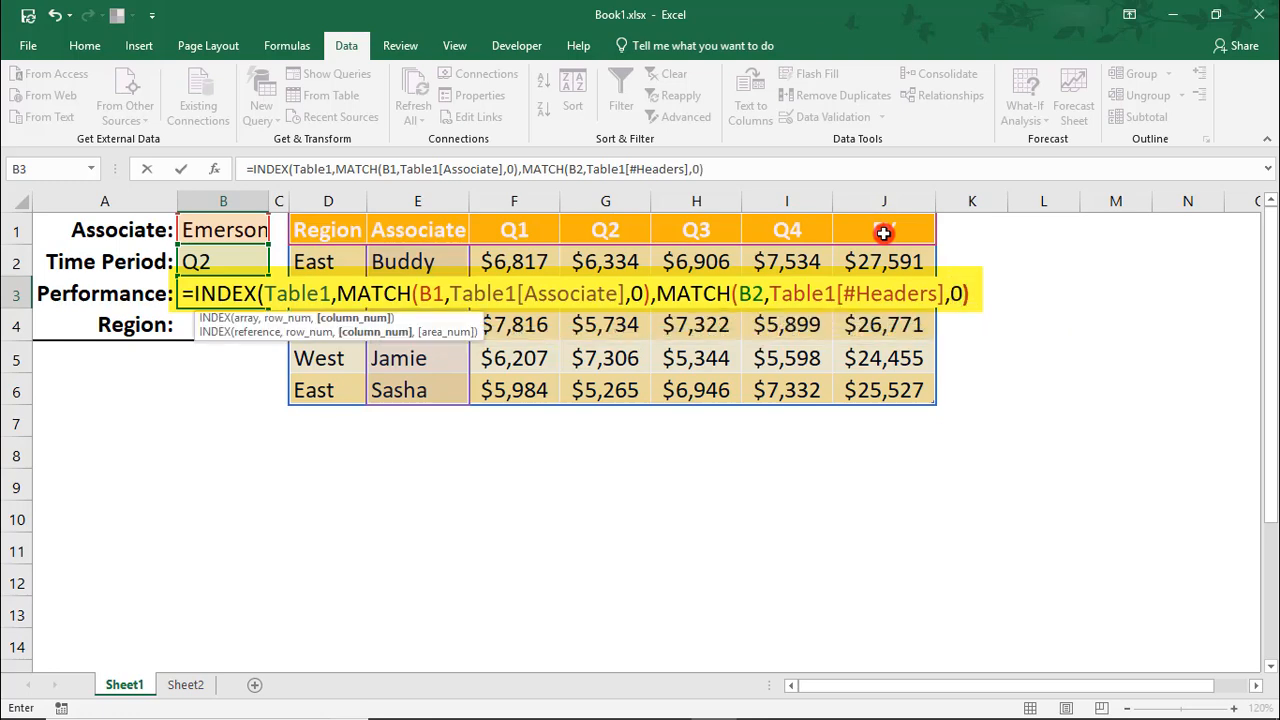
{"action": "key", "text": "Return"}
{"action": "key", "text": "Return"}
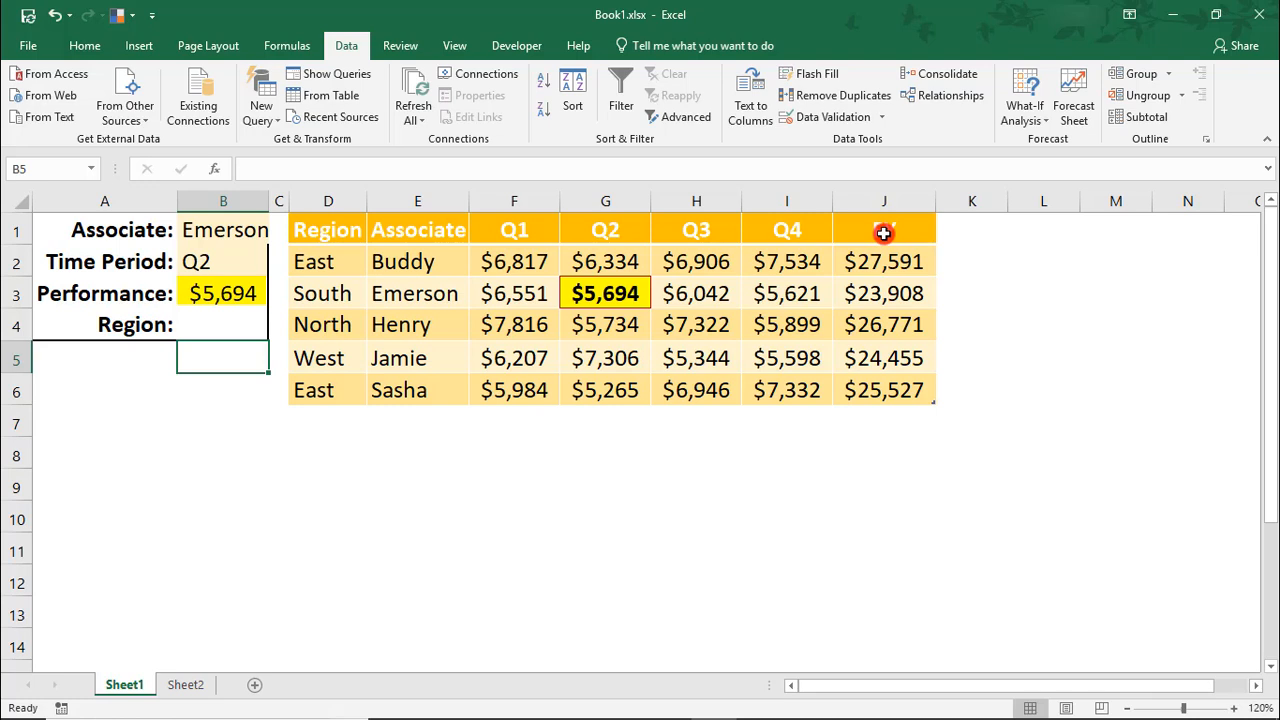
- Begin an INDEX formula in the Region cell B4 with Table1 as the array
{"action": "left_click", "coordinate": [196, 324]}
{"action": "type", "text": "="}
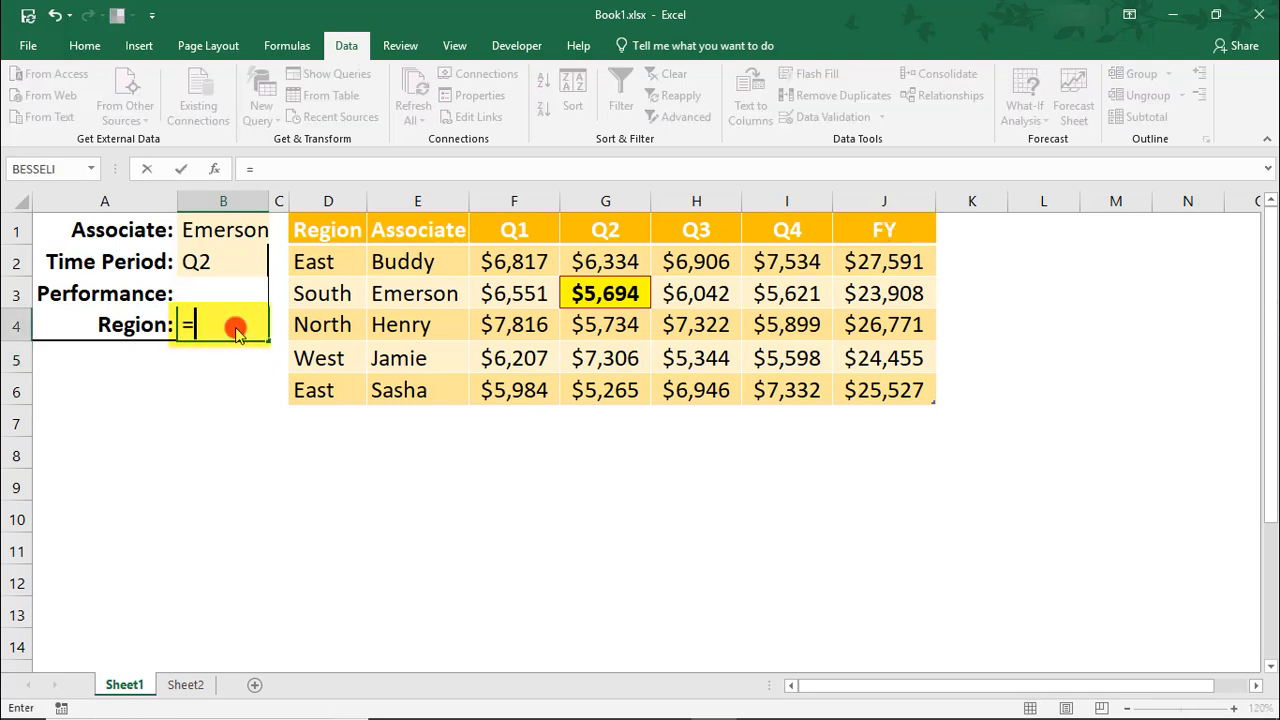
{"action": "type", "text": "INDEX"}
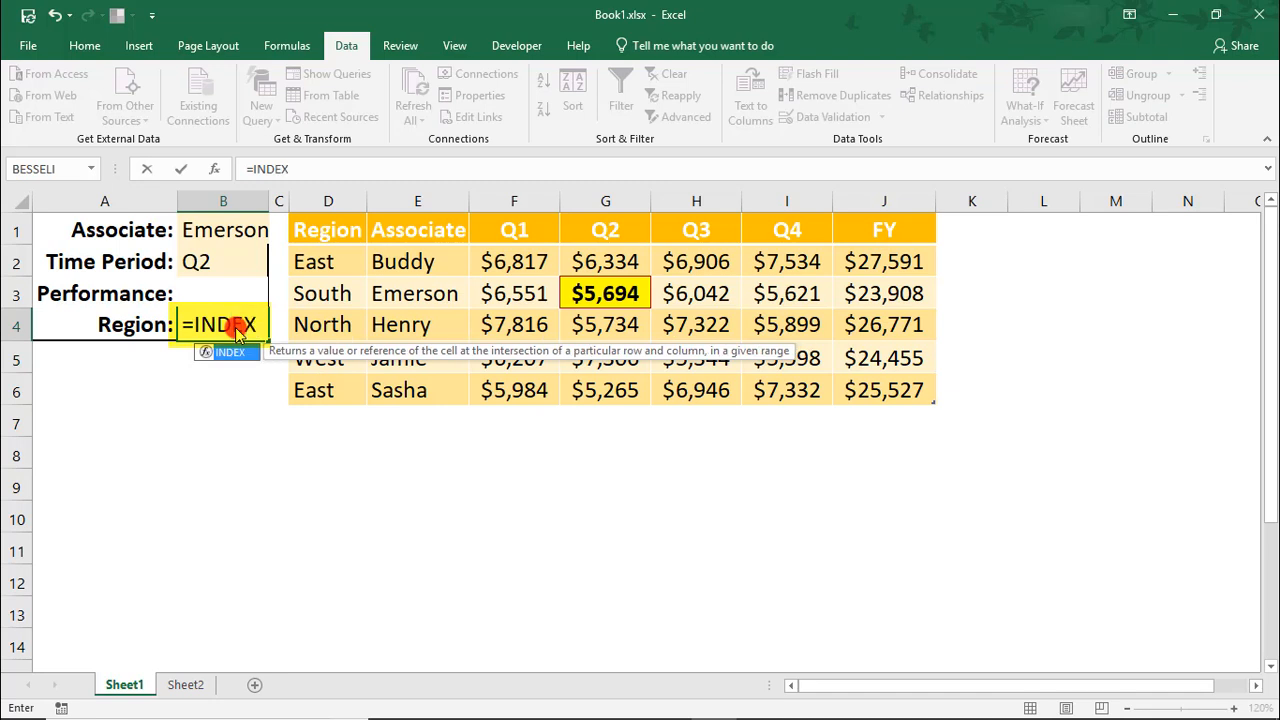
{"action": "type", "text": "(TABLE"}
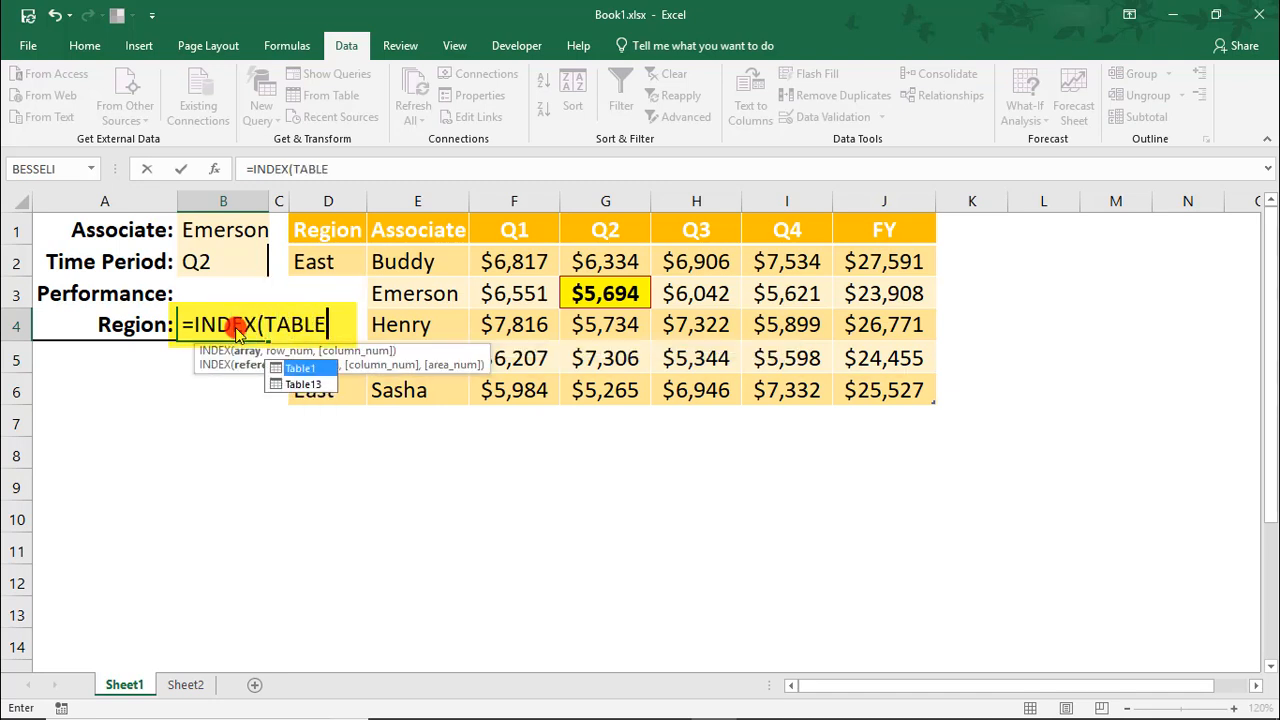
{"action": "type", "text": "1,"}
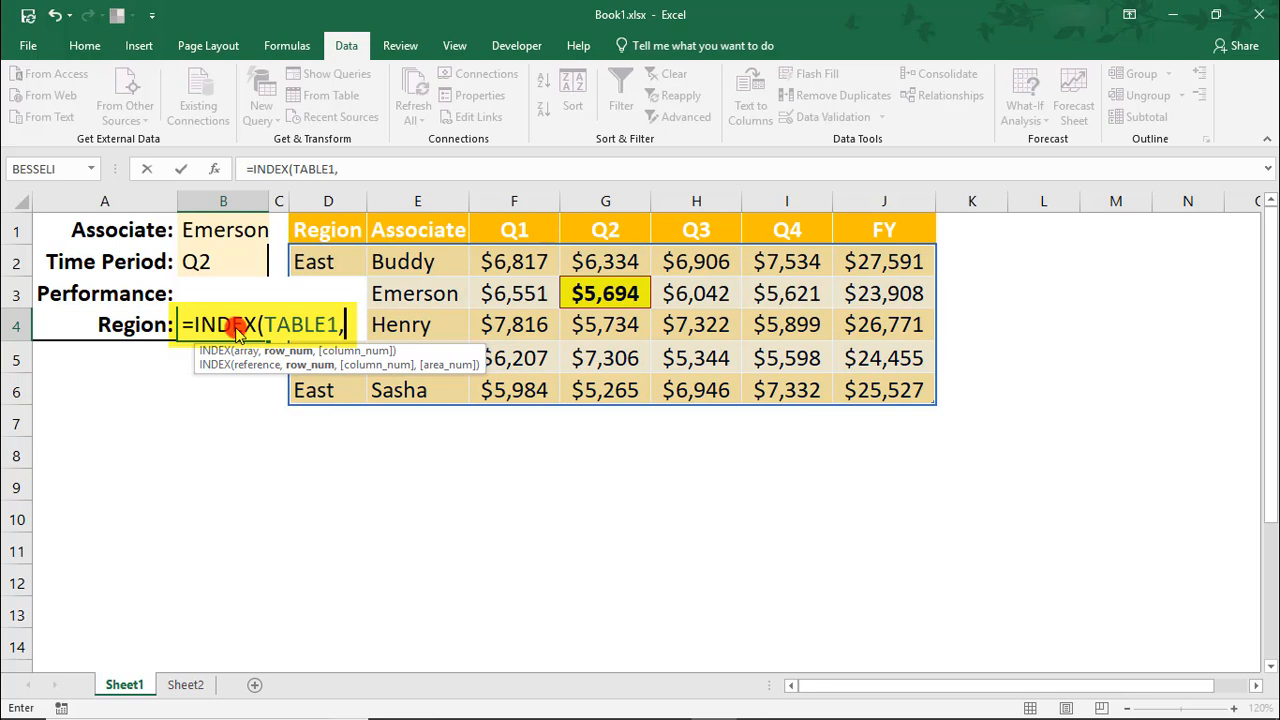
- Supply the row number of the Region formula with MATCH(B1,Table1[Associate],0) for an exact match on the associate
{"action": "type", "text": "MATCH"}
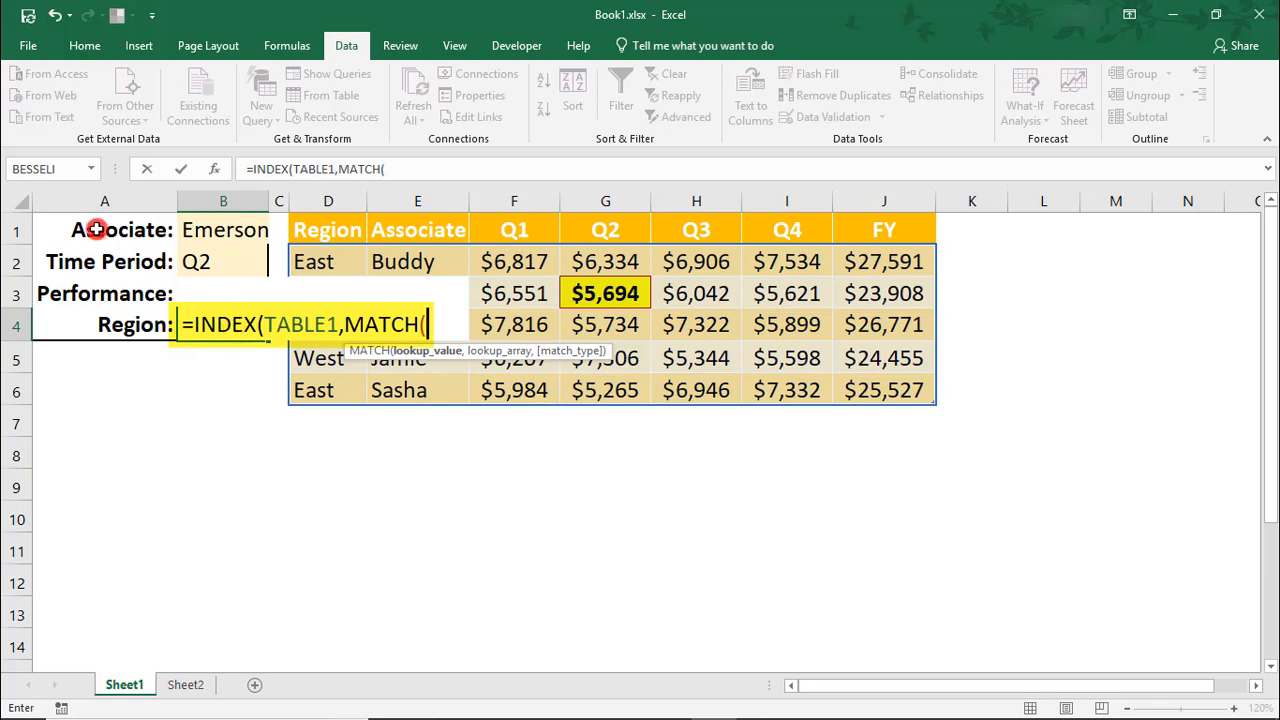
{"action": "type", "text": "("}
{"action": "left_click", "coordinate": [230, 230]}
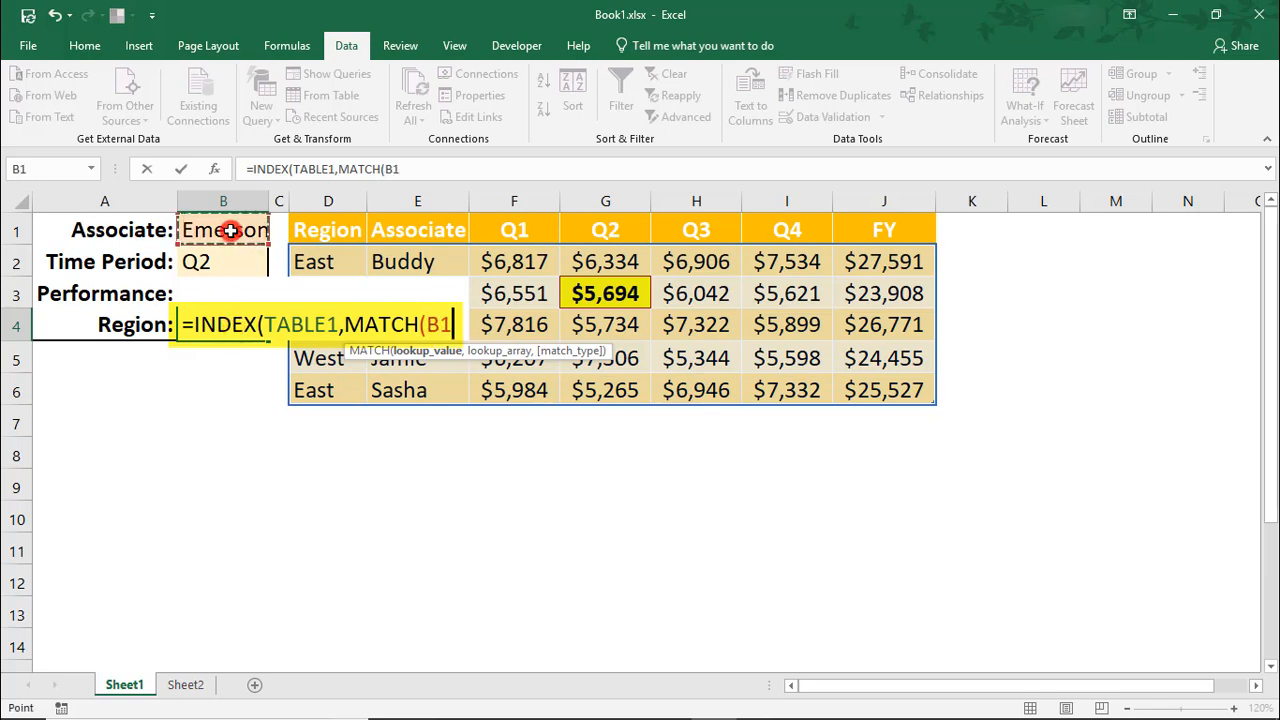
{"action": "type", "text": ","}
{"action": "left_click_drag", "start_coordinate": [419, 269], "coordinate": [398, 395]}
{"action": "type", "text": ","}
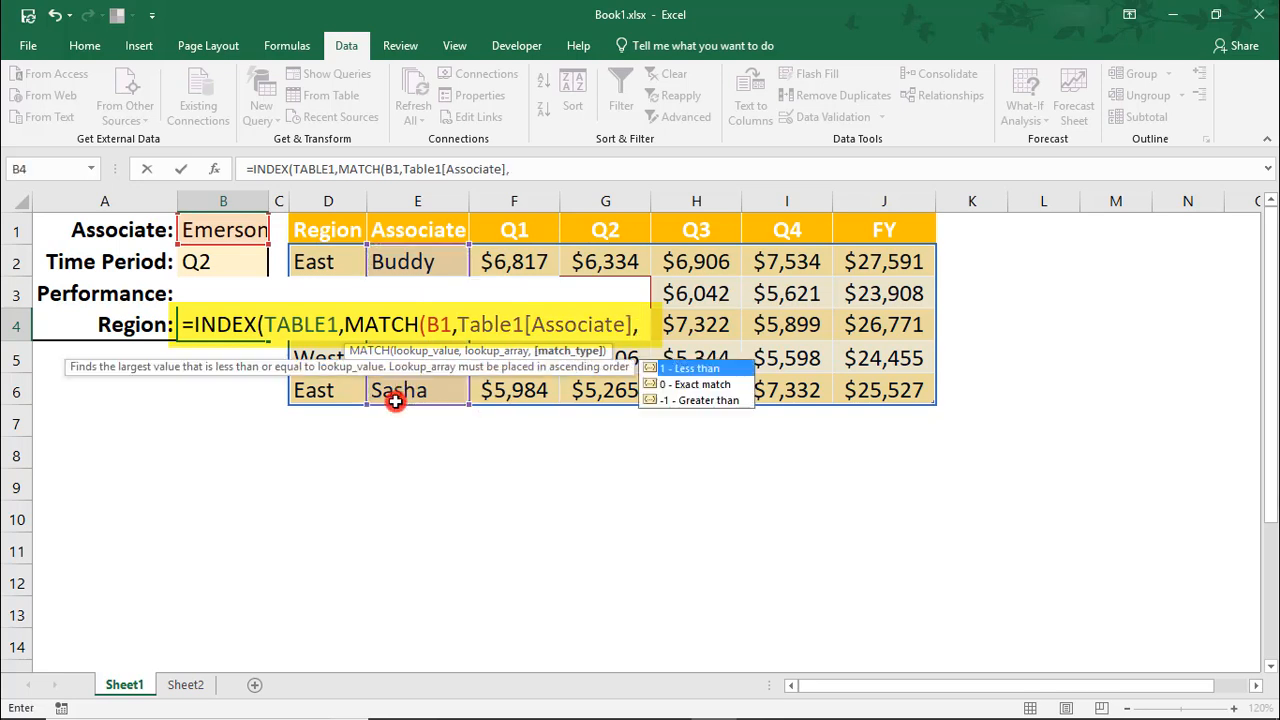
{"action": "type", "text": "0)"}
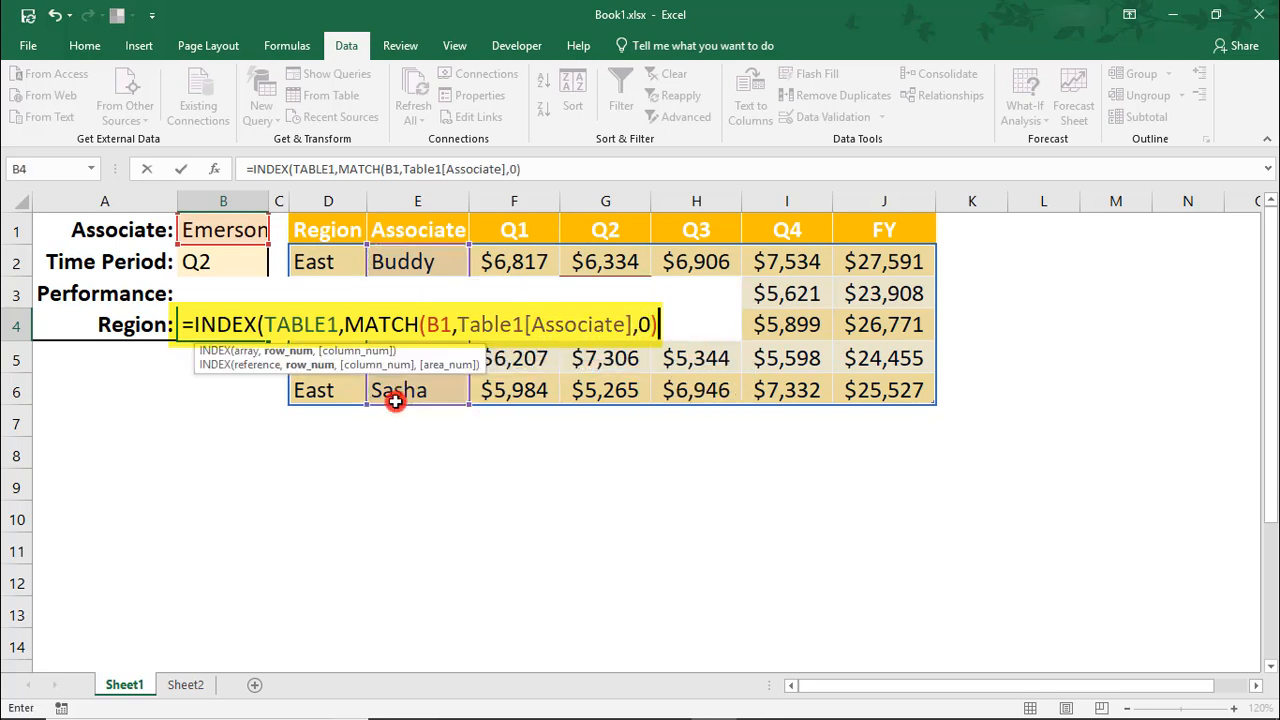
- Set the column number of the Region formula to 1 and commit it with the closing parenthesis correction accepted
{"action": "type", "text": ","}
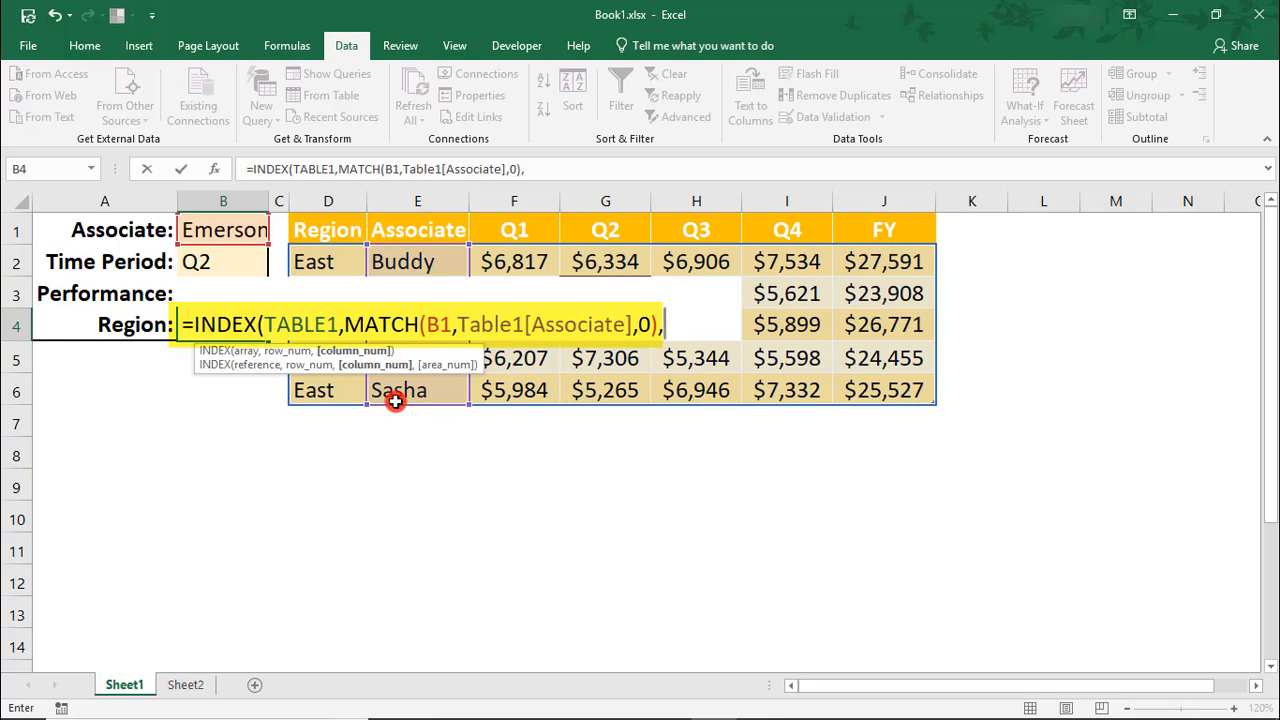
{"action": "type", "text": "1"}
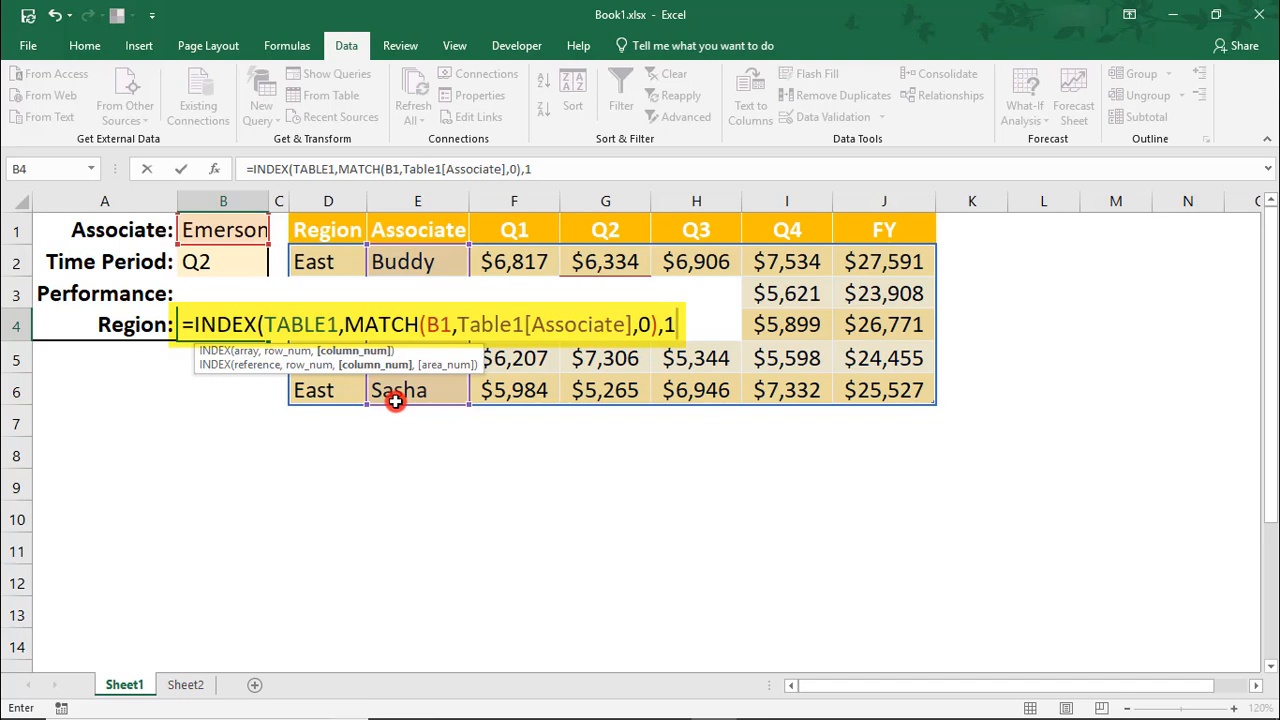
{"action": "key", "text": "Return"}
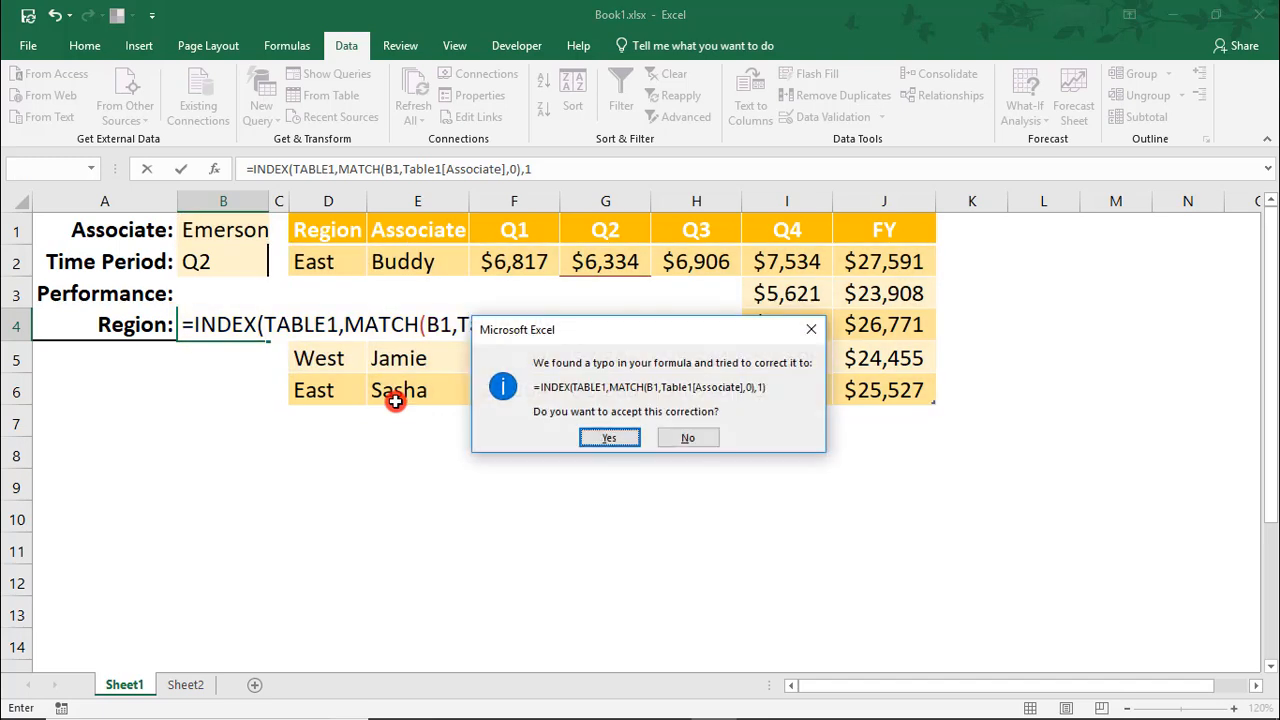
{"action": "key", "text": "Return"}
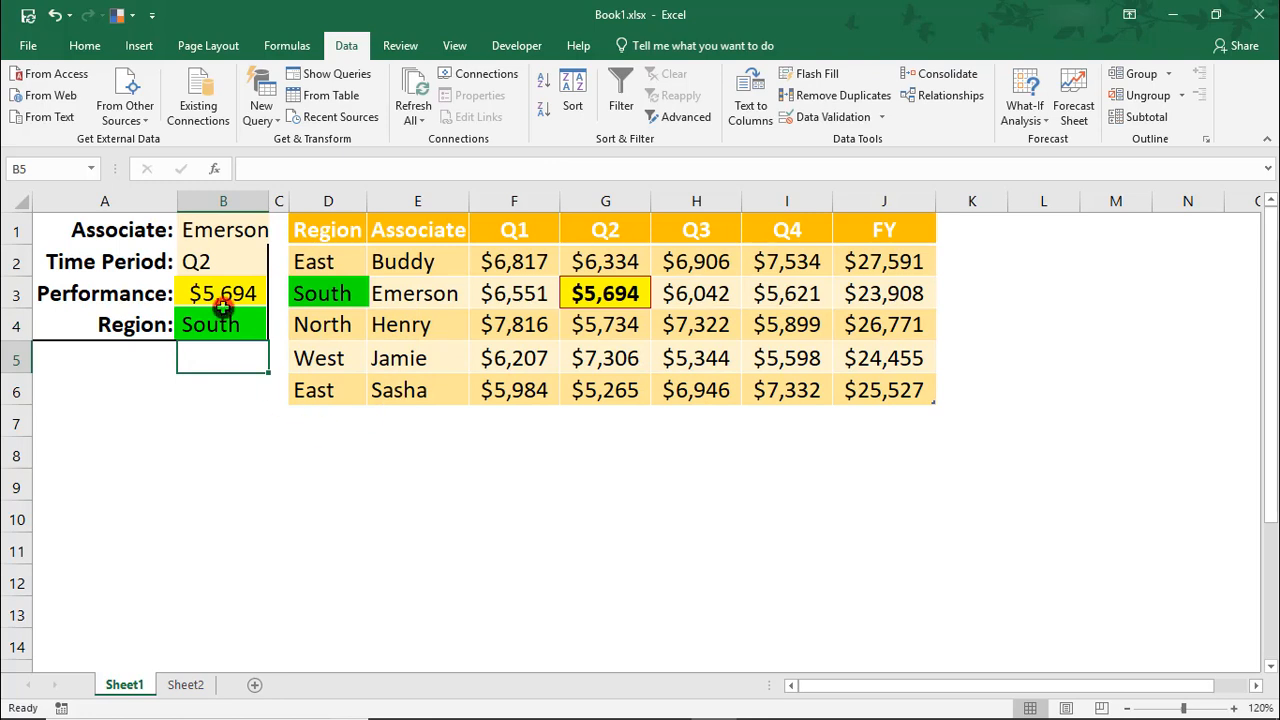
- Check the chosen associate in B1 against the region entry in D3 of the table
{"action": "left_click", "coordinate": [242, 238]}
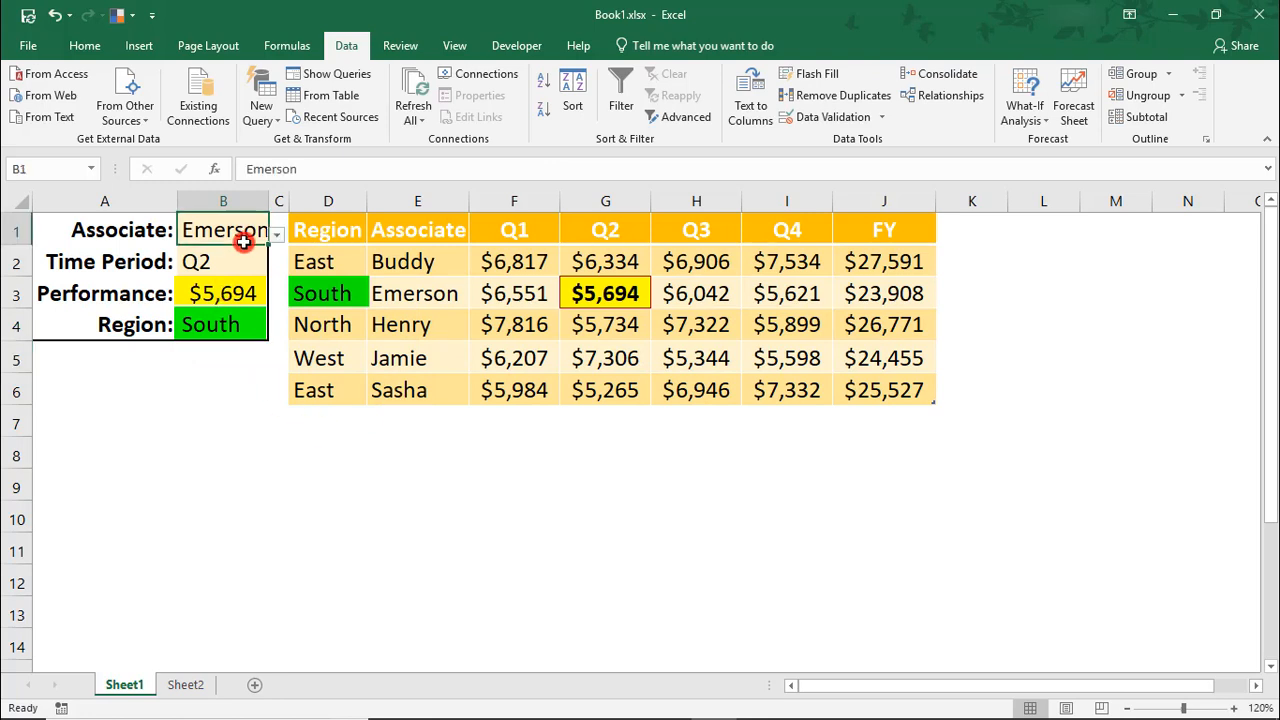
{"action": "left_click", "coordinate": [332, 291]}
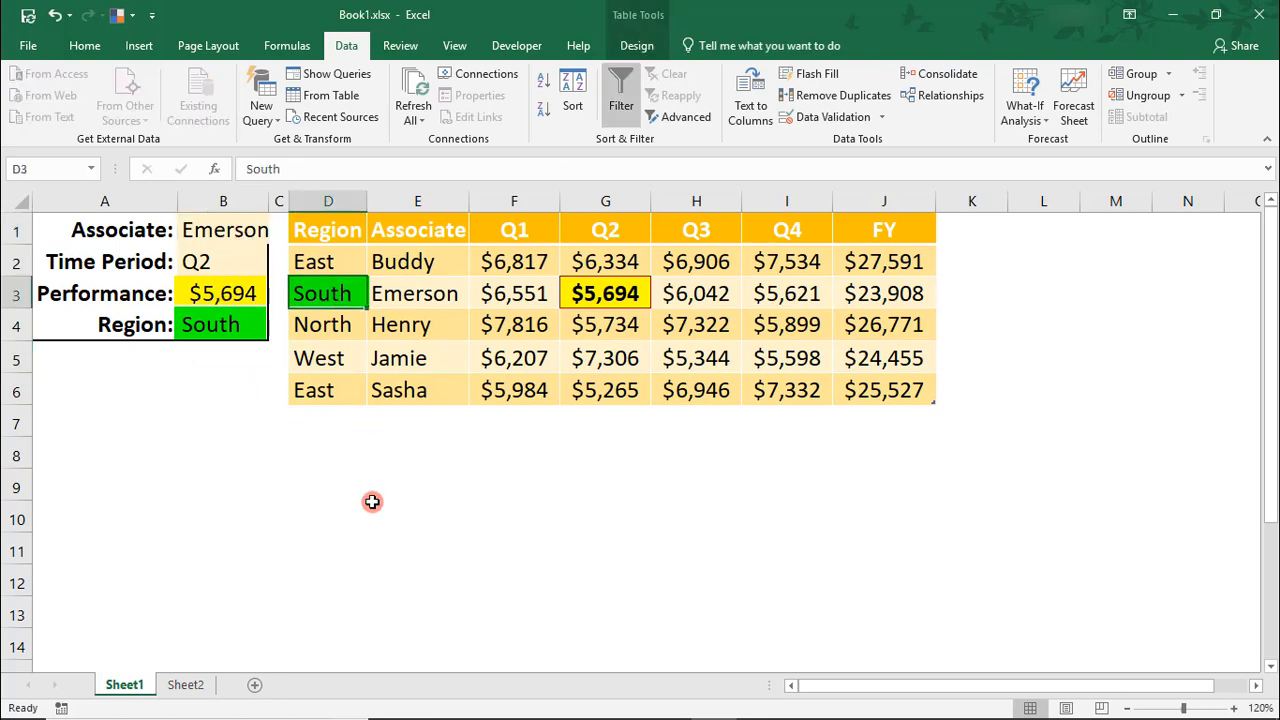